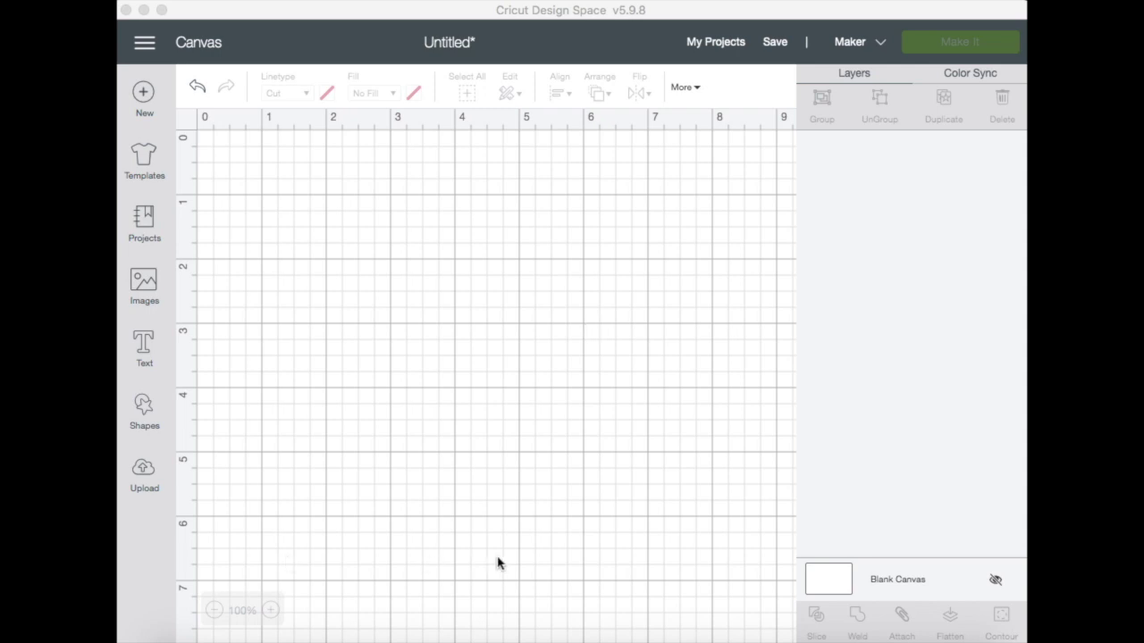
# Step: Upload the starbucks_cc_template.svg file from the Starbucks cups folder as an image
pyautogui.click(147, 477)
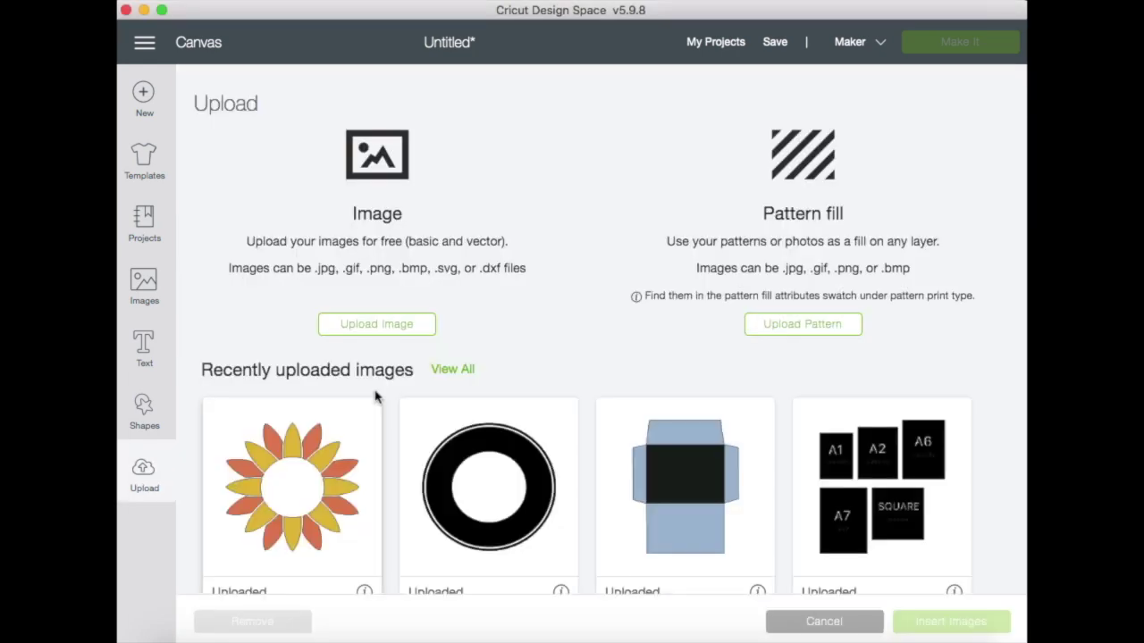
pyautogui.click(395, 329)
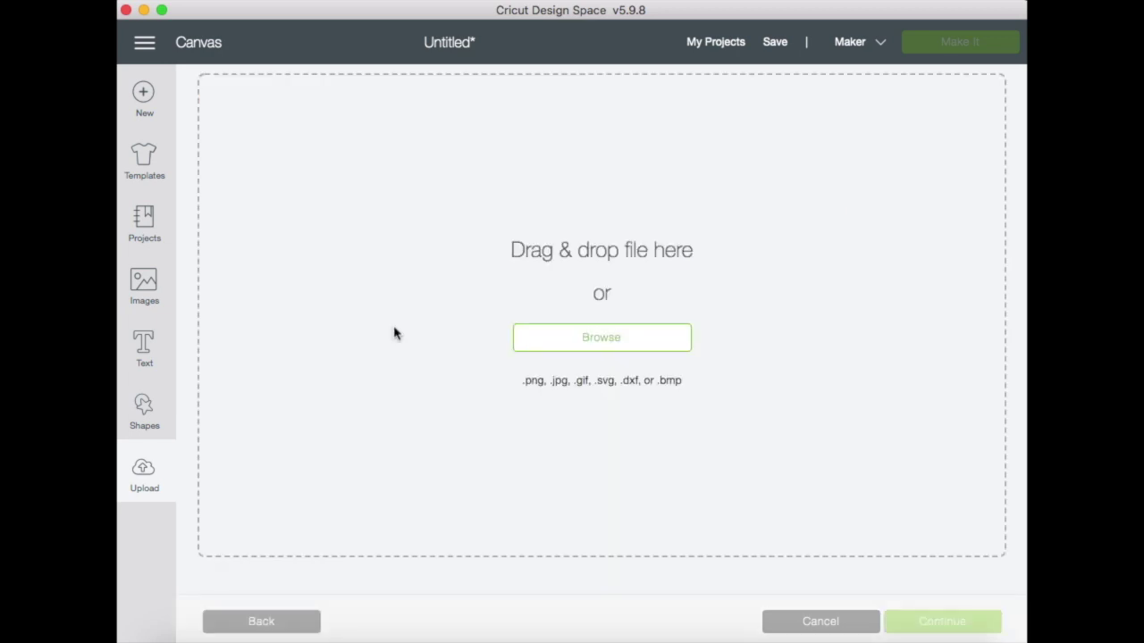
pyautogui.click(641, 347)
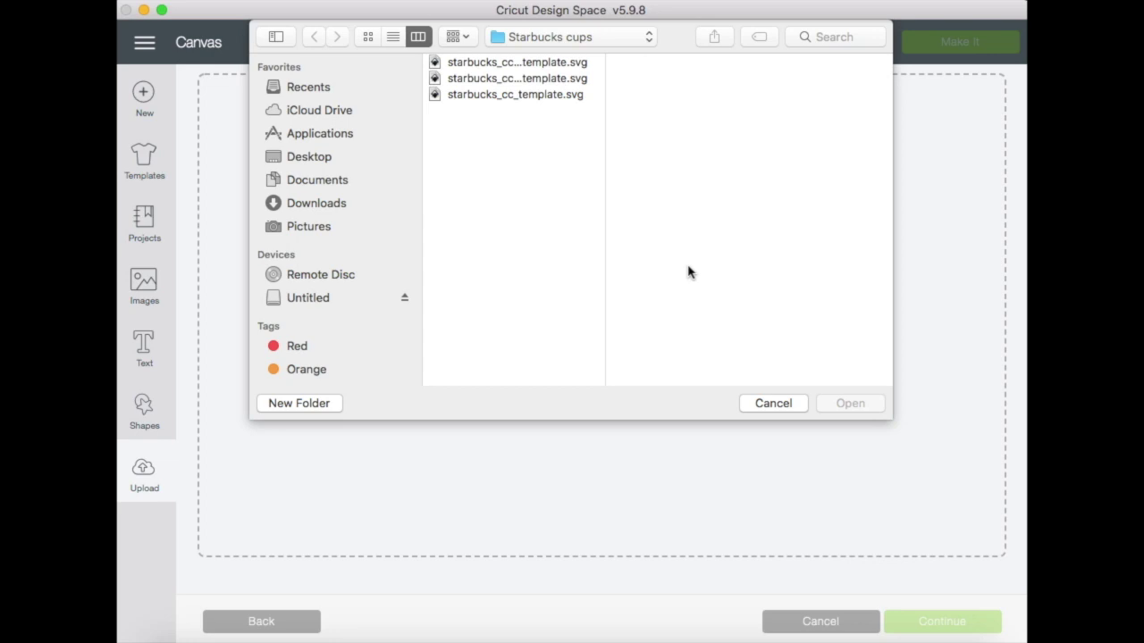
pyautogui.click(514, 64)
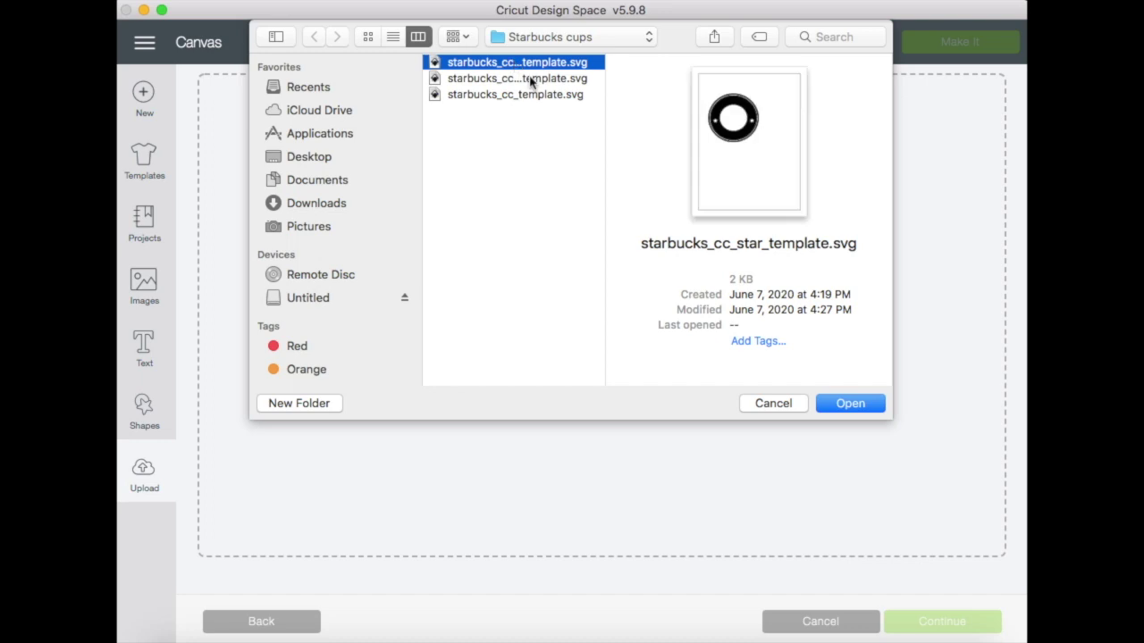
pyautogui.click(515, 80)
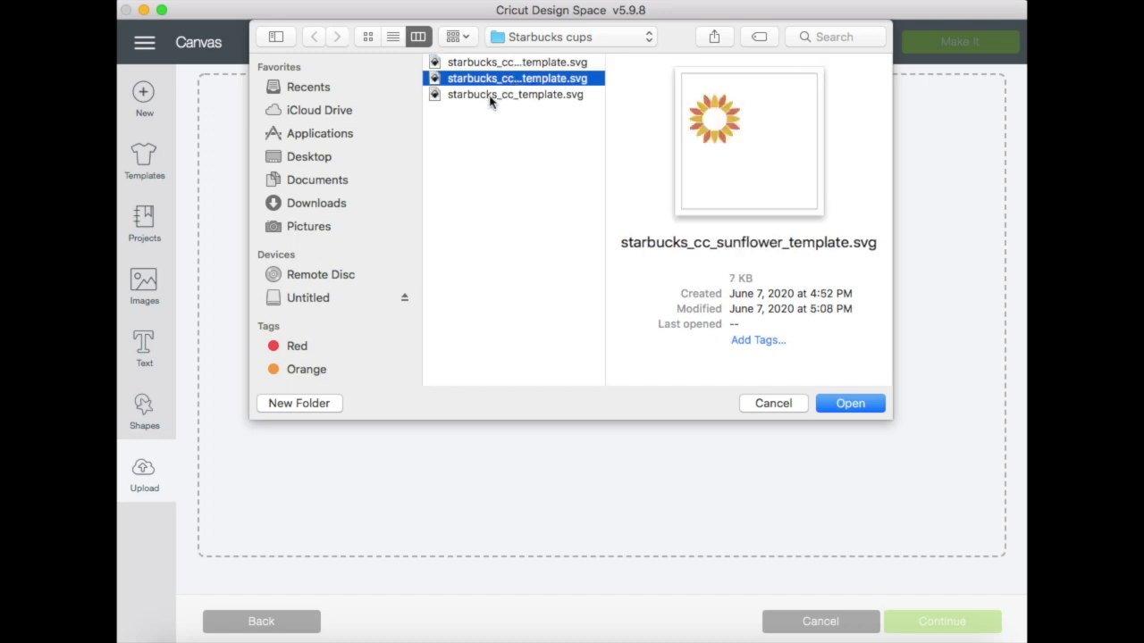
pyautogui.click(489, 95)
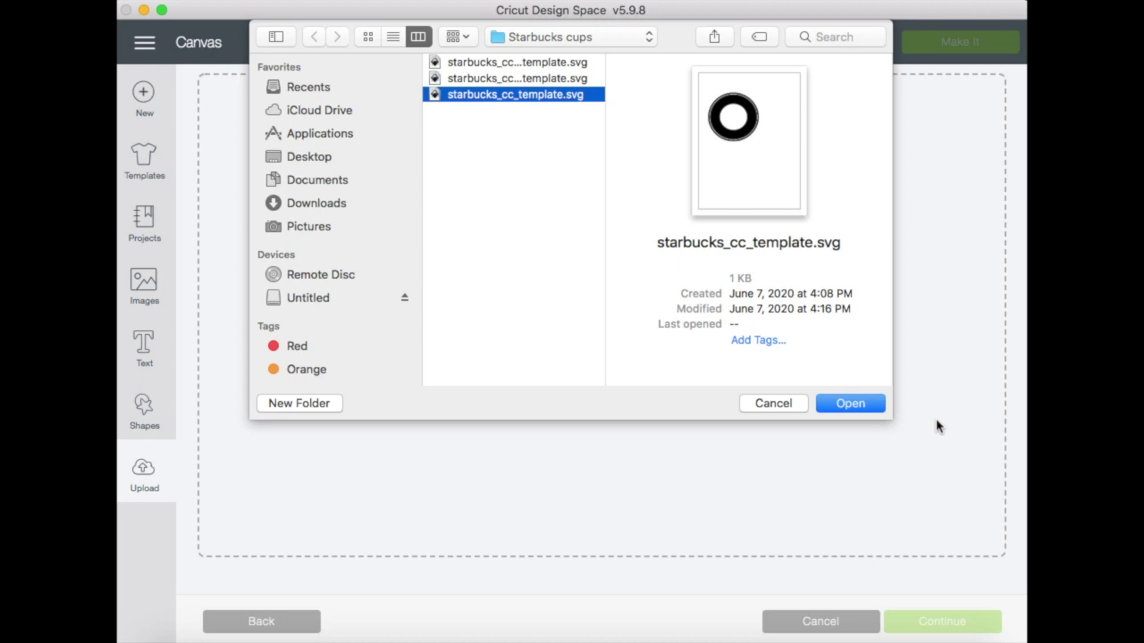
pyautogui.click(853, 408)
pyautogui.click(972, 629)
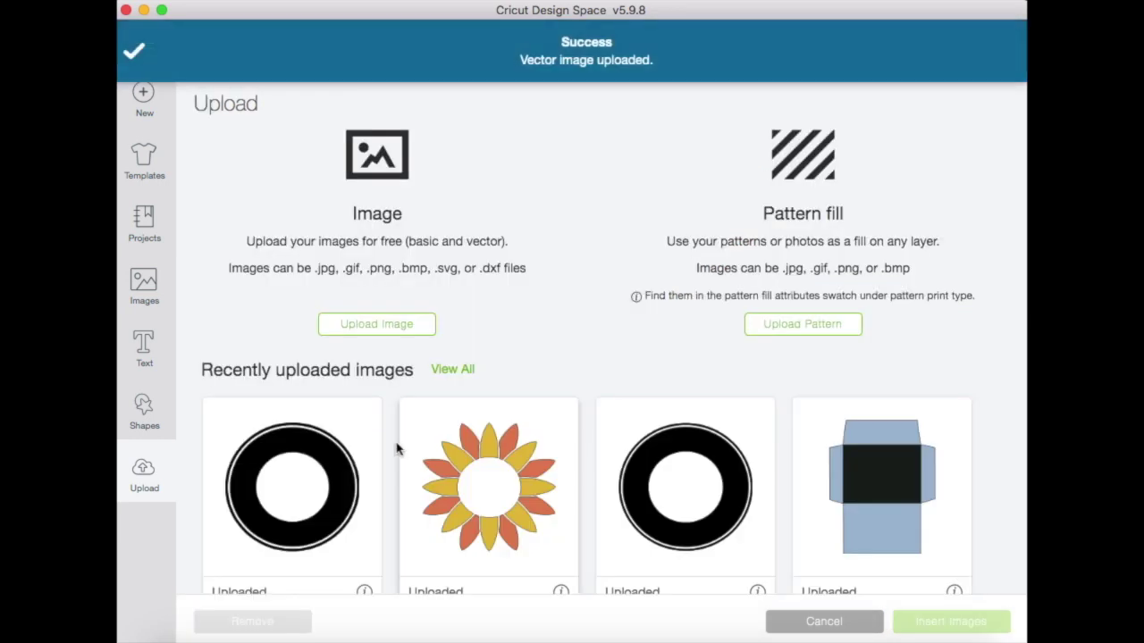
# Step: Insert the newly uploaded ring template and place it near the canvas origin, about 0.7 inch in from both rulers
pyautogui.click(349, 467)
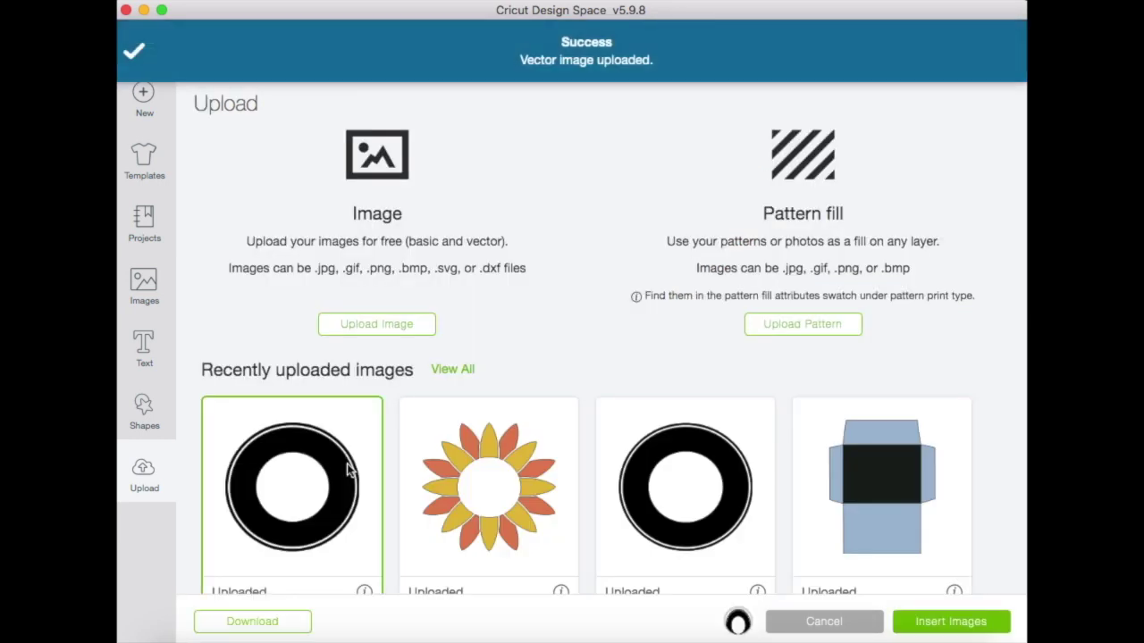
pyautogui.click(938, 620)
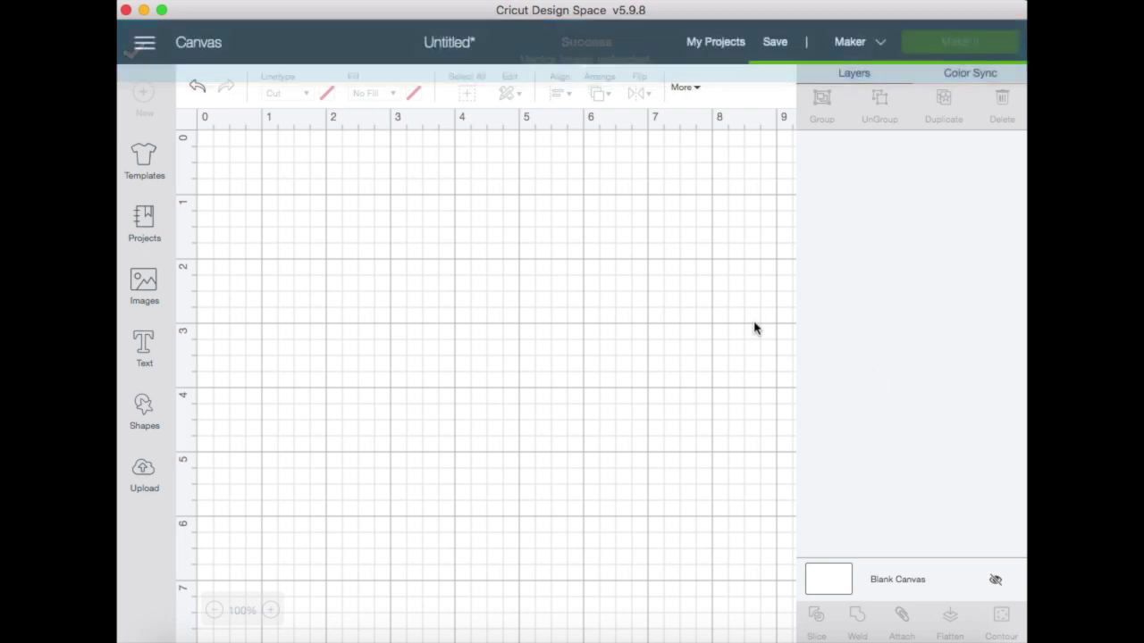
pyautogui.moveTo(679, 550); pyautogui.dragTo(413, 231)
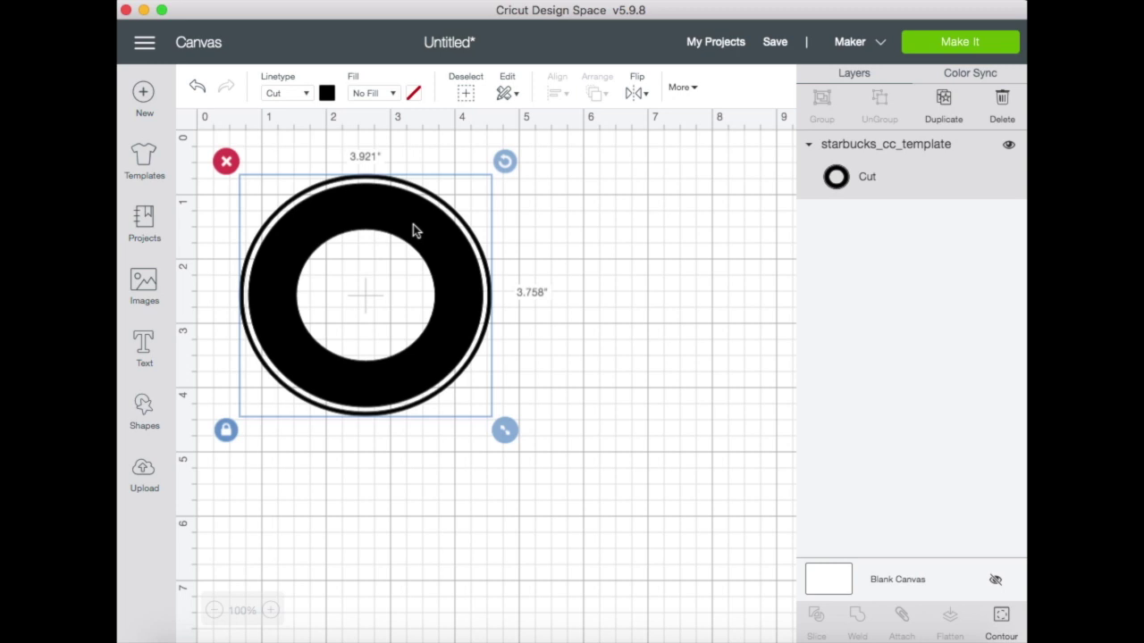
pyautogui.click(594, 287)
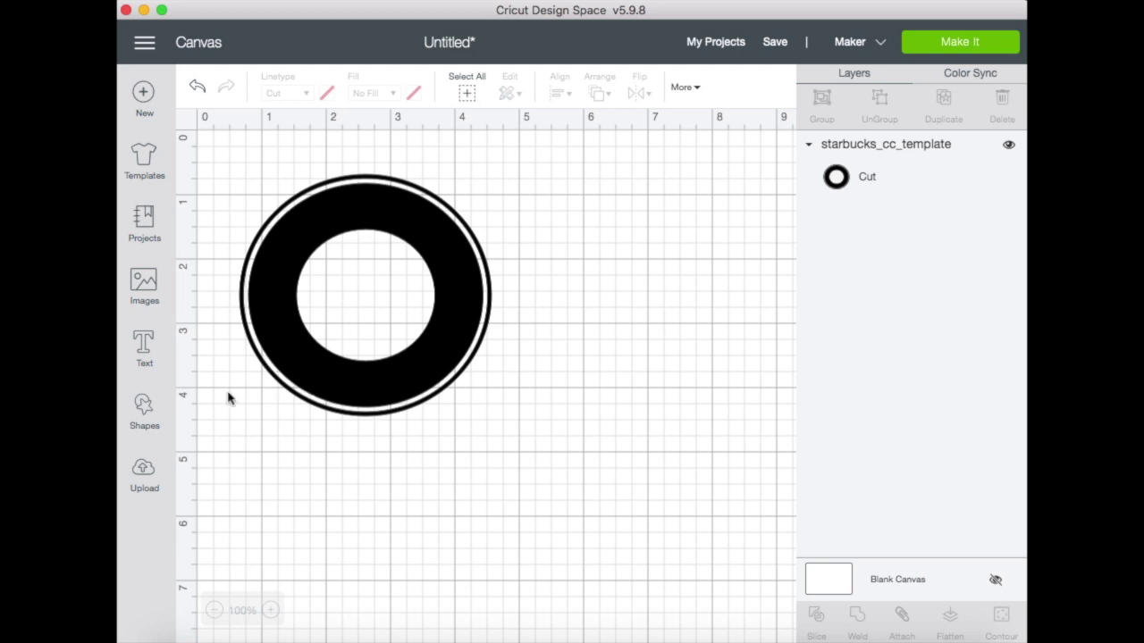
# Step: Add a text object reading MOMMY in all capitals
pyautogui.click(145, 344)
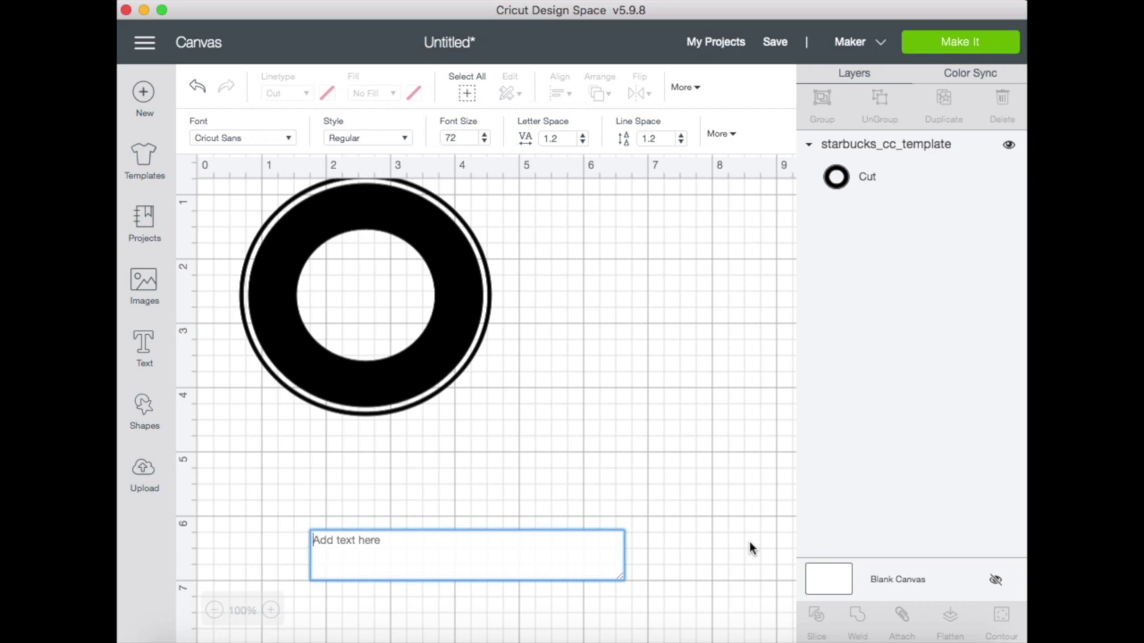
pyautogui.write('Mommy')
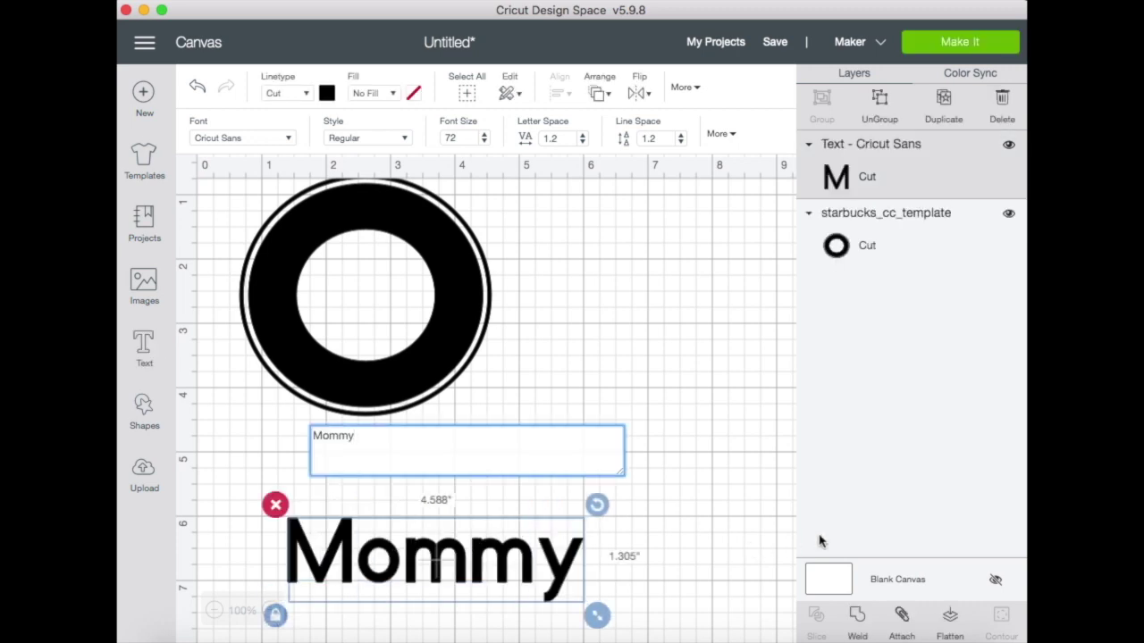
pyautogui.press('BackSpace')
pyautogui.press('BackSpace')
pyautogui.press('BackSpace')
pyautogui.press('BackSpace')
pyautogui.write('OMMY')
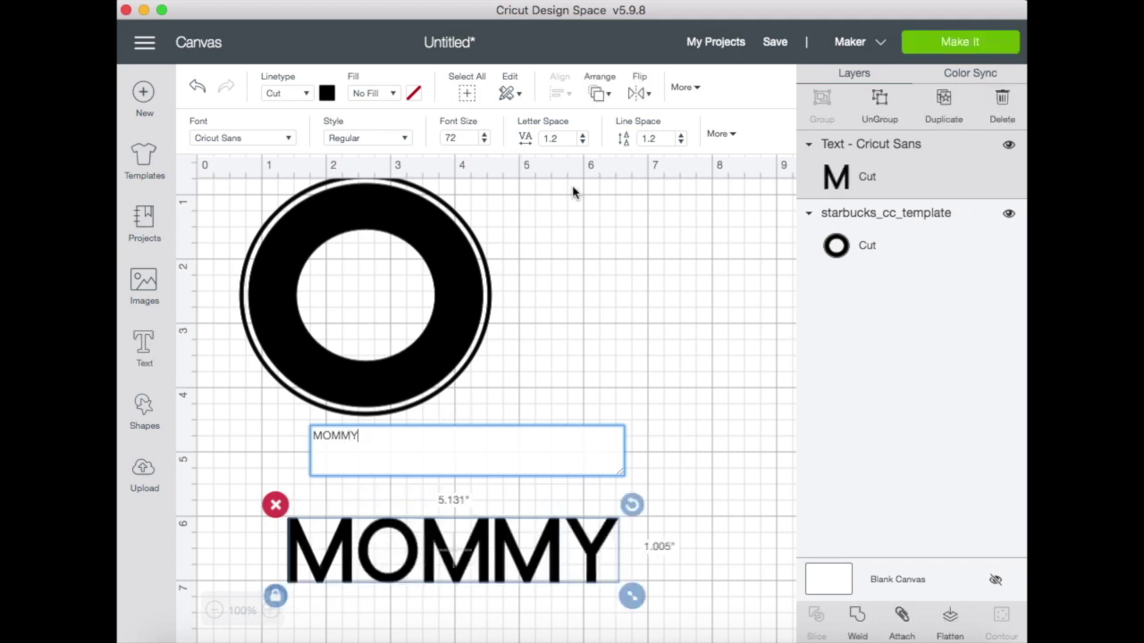
# Step: Search the fonts for "sa" and set the MOMMY text to Santana-Black
pyautogui.click(289, 141)
pyautogui.click(601, 96)
pyautogui.write('sa')
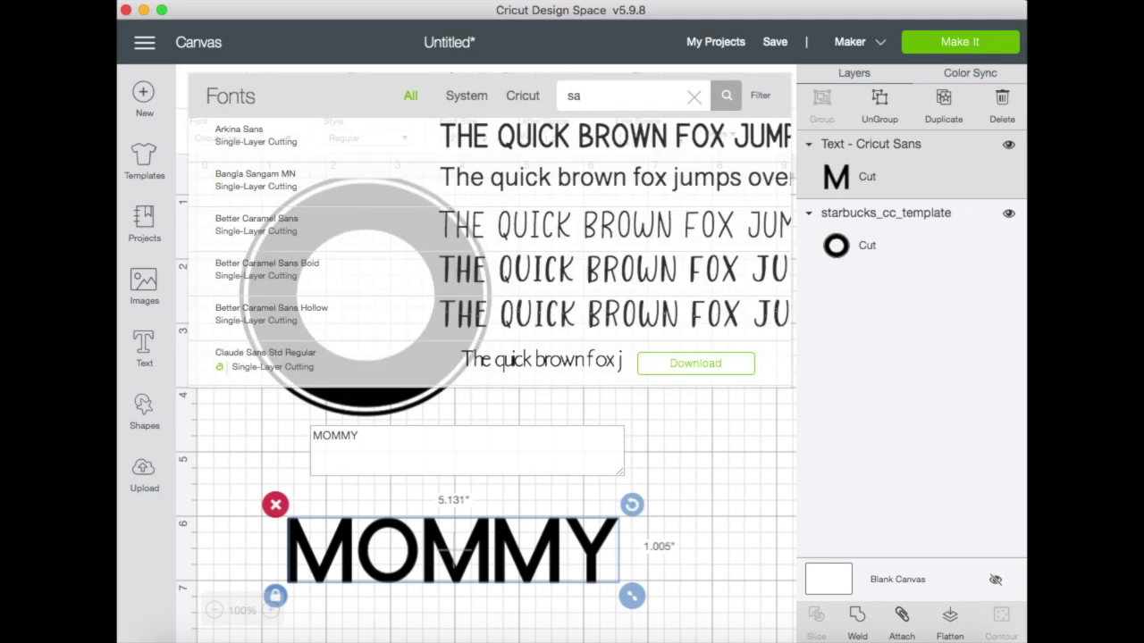
pyautogui.scroll(-10, 518, 234)
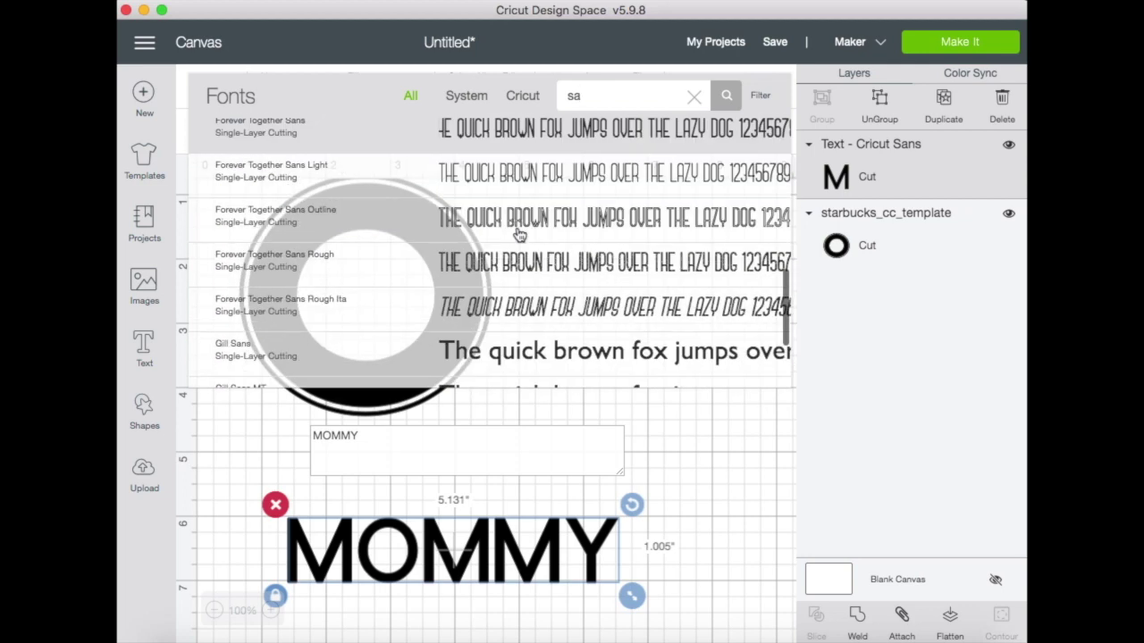
pyautogui.scroll(-15, 520, 234)
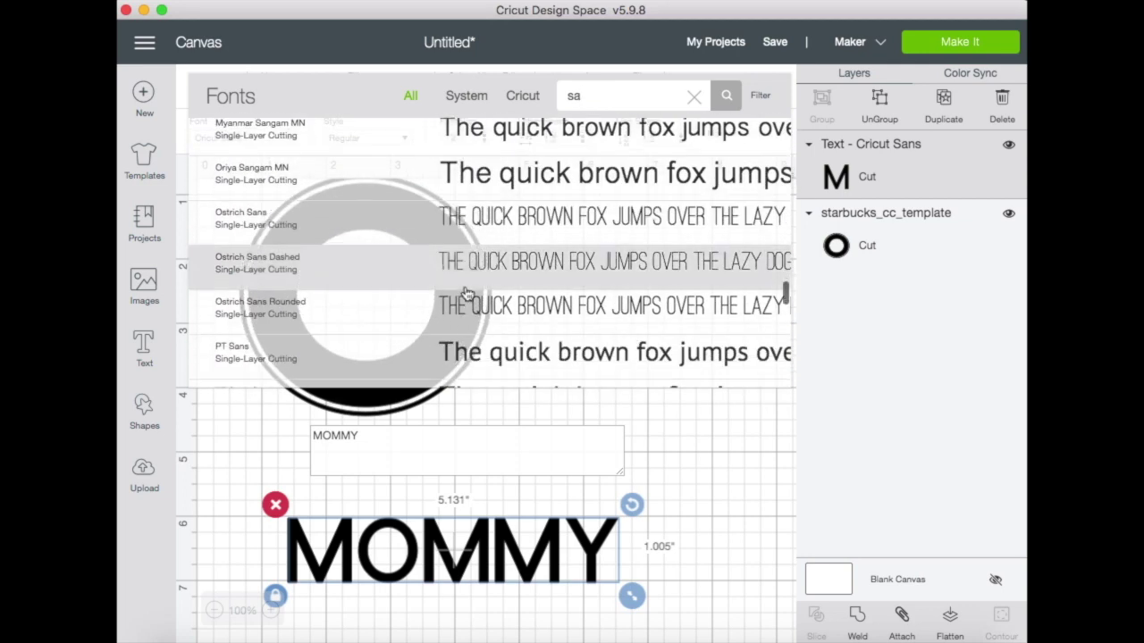
pyautogui.scroll(4, 456, 297)
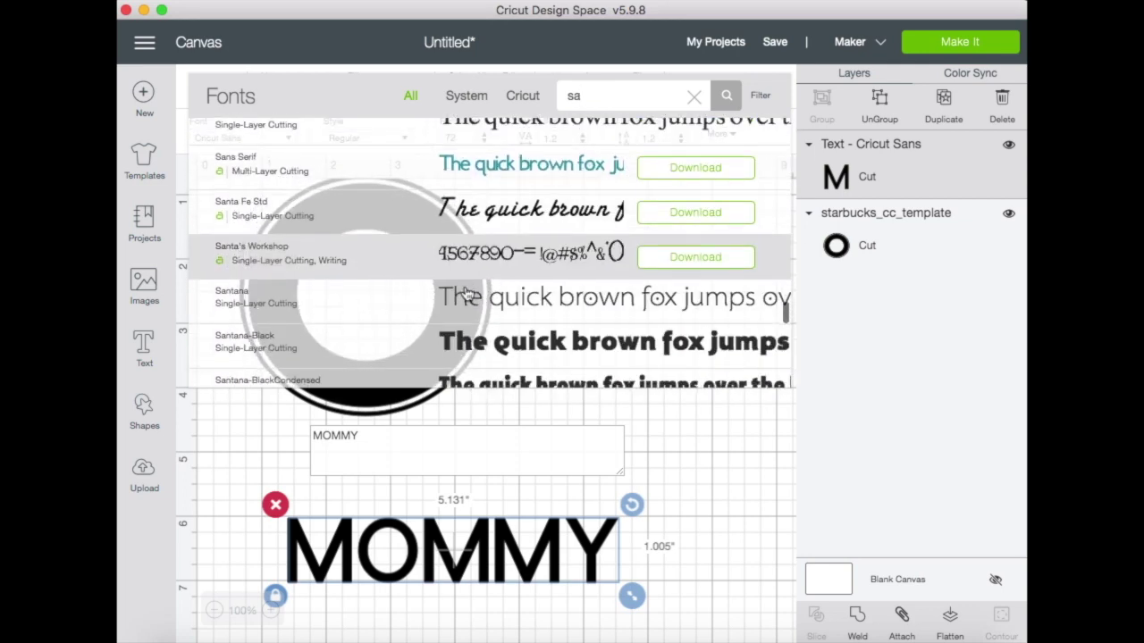
pyautogui.click(417, 351)
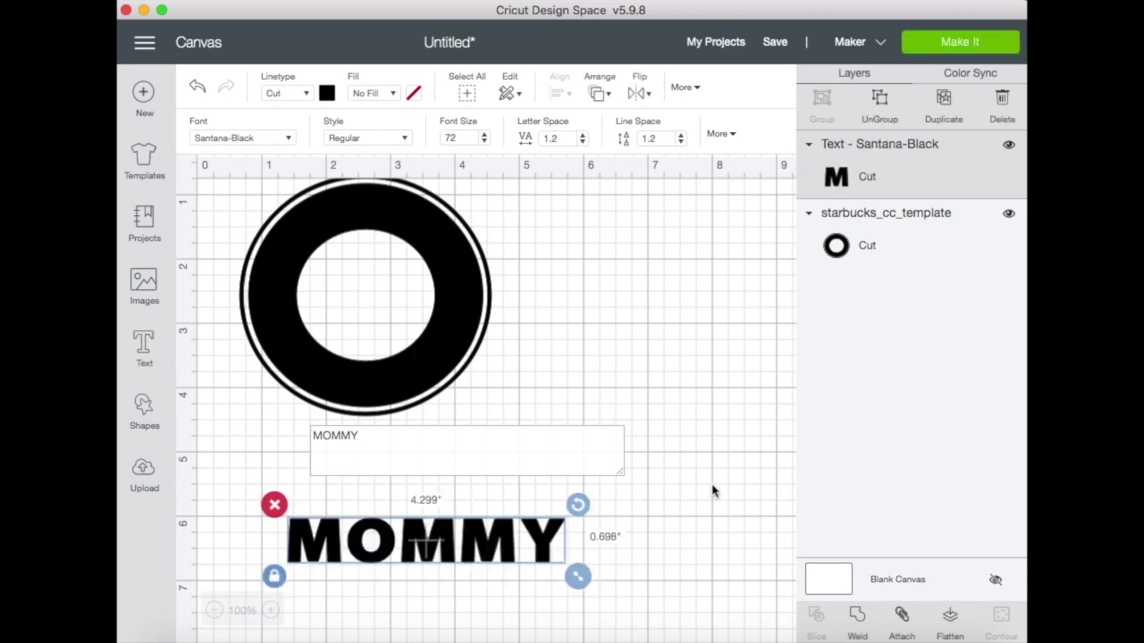
# Step: Move the MOMMY text just below the ring and curve it into an upward arch with a diameter of 4.345
pyautogui.moveTo(408, 538); pyautogui.dragTo(536, 458)
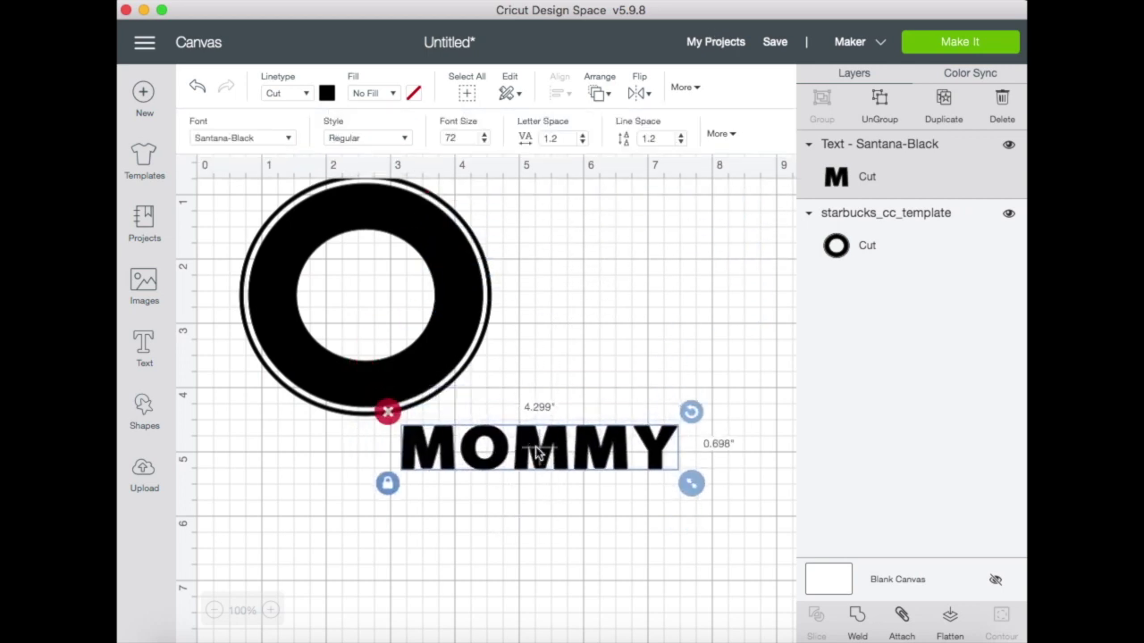
pyautogui.click(718, 134)
pyautogui.click(631, 195)
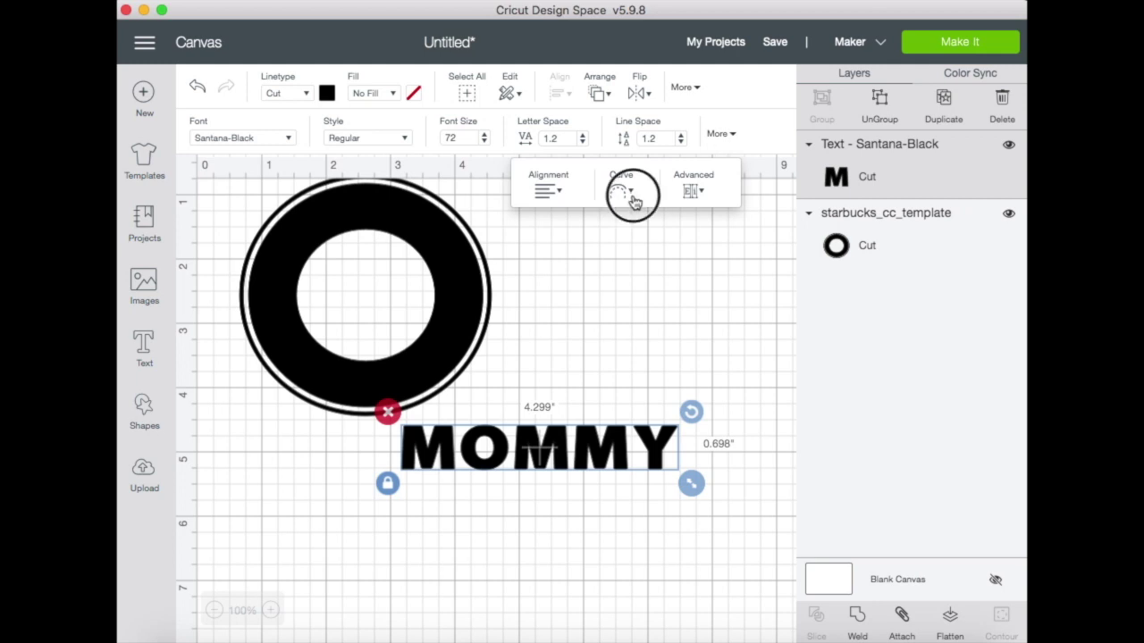
pyautogui.moveTo(585, 243); pyautogui.dragTo(649, 243)
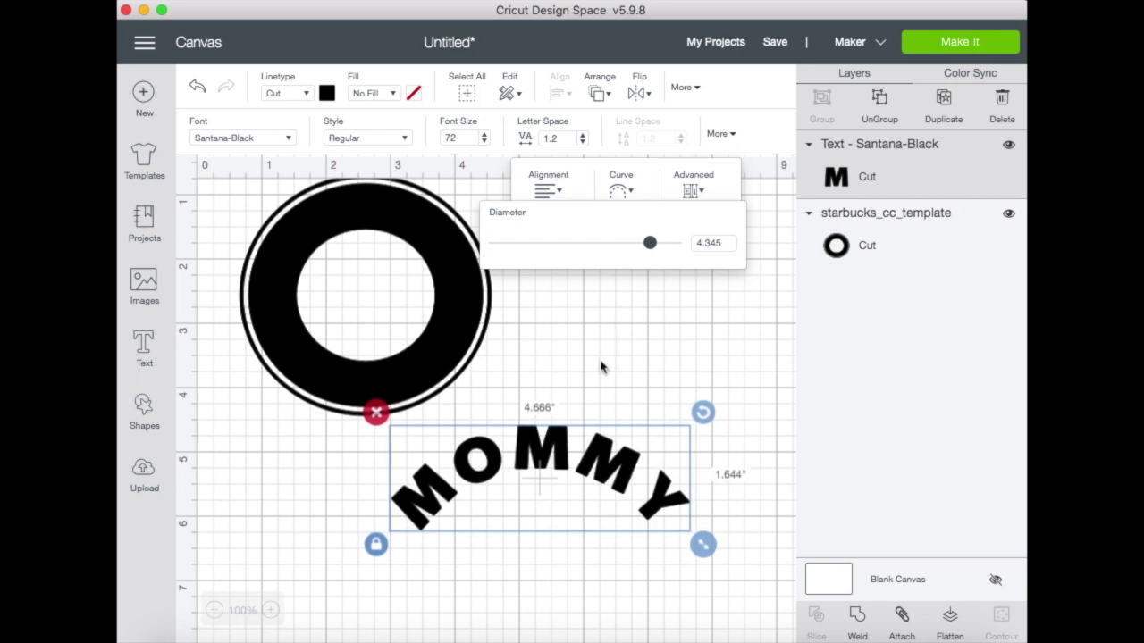
# Step: Place the curved MOMMY text over the upper part of the ring and change its material color to white
pyautogui.moveTo(557, 451); pyautogui.dragTo(386, 214)
pyautogui.click(327, 93)
pyautogui.click(347, 258)
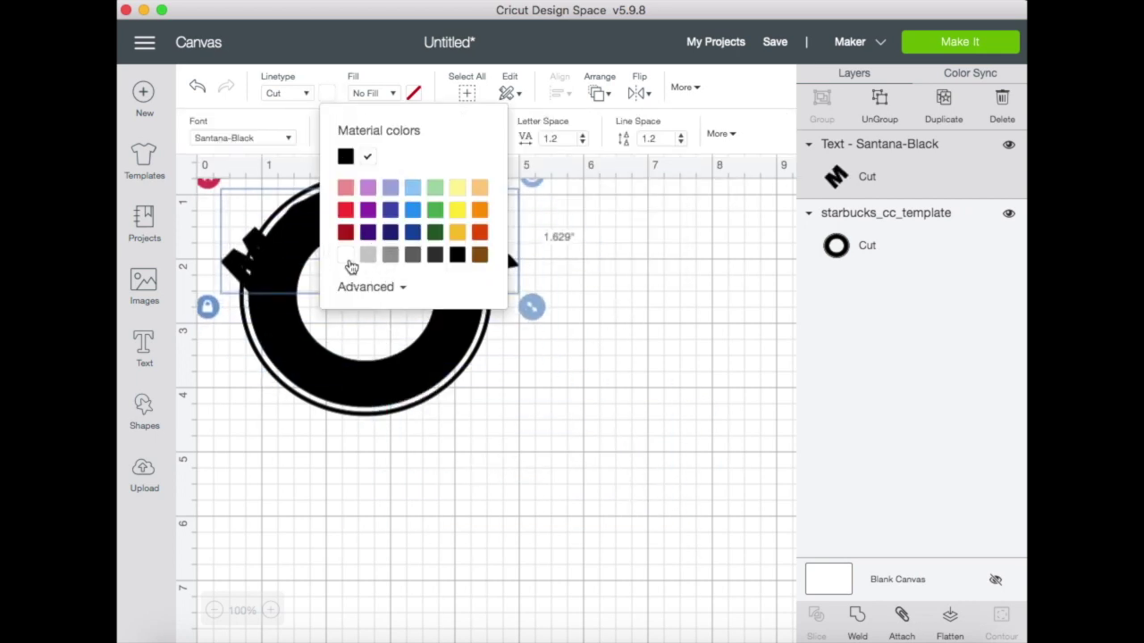
pyautogui.click(327, 93)
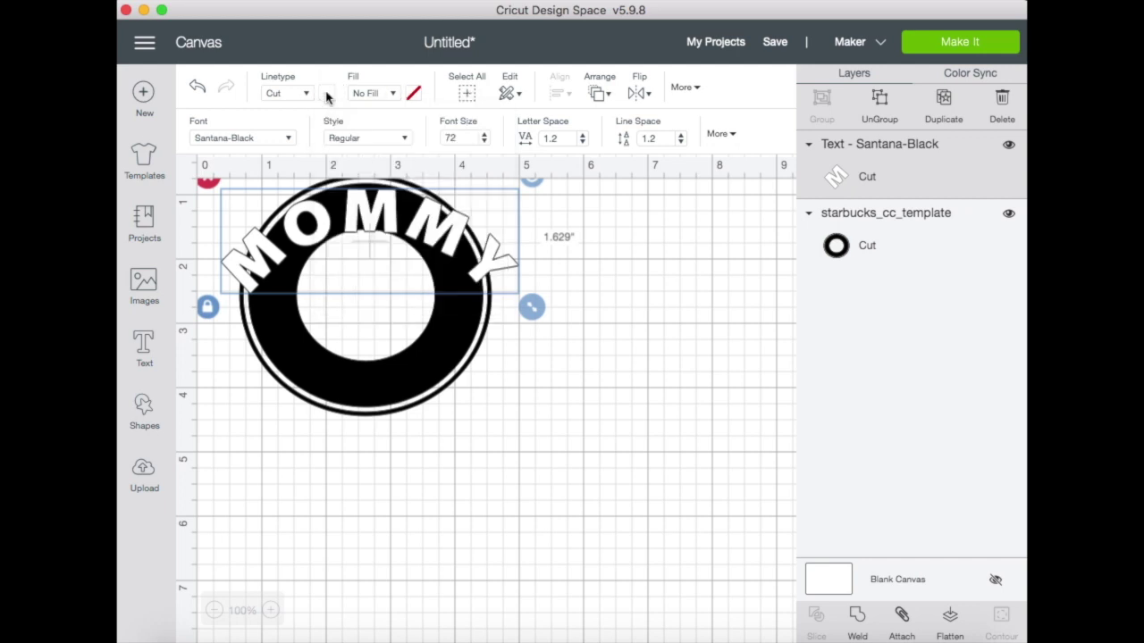
# Step: Set the MOMMY text's font size to 55 and fit it inside the ring's upper black band
pyautogui.click(484, 134)
pyautogui.doubleClick(470, 136)
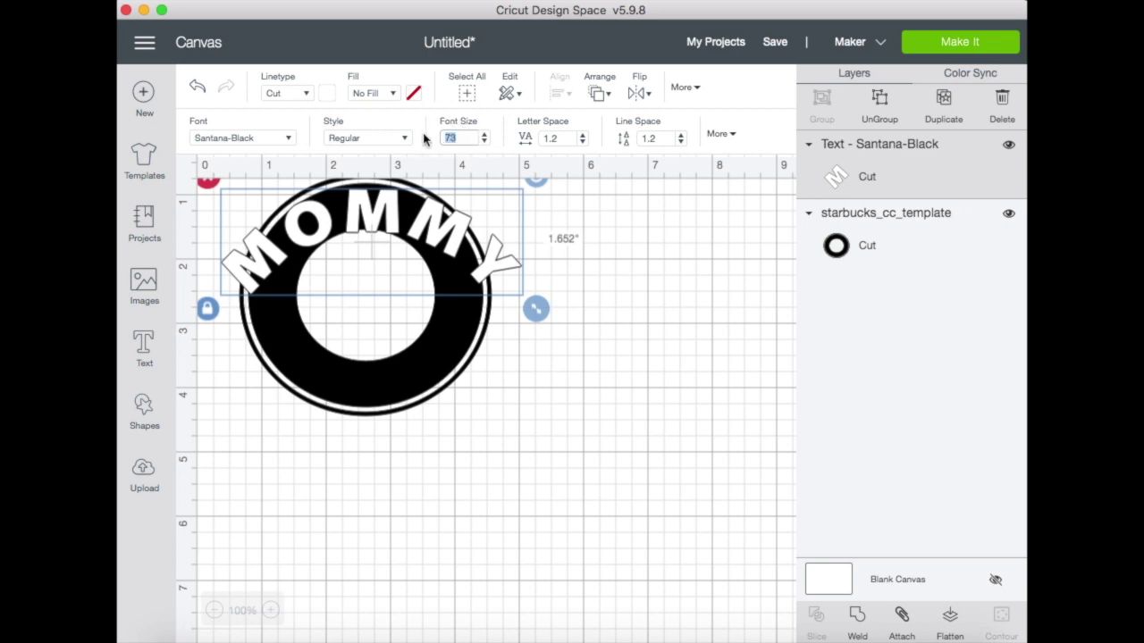
pyautogui.write('55')
pyautogui.press('Return')
pyautogui.moveTo(351, 211); pyautogui.dragTo(369, 210)
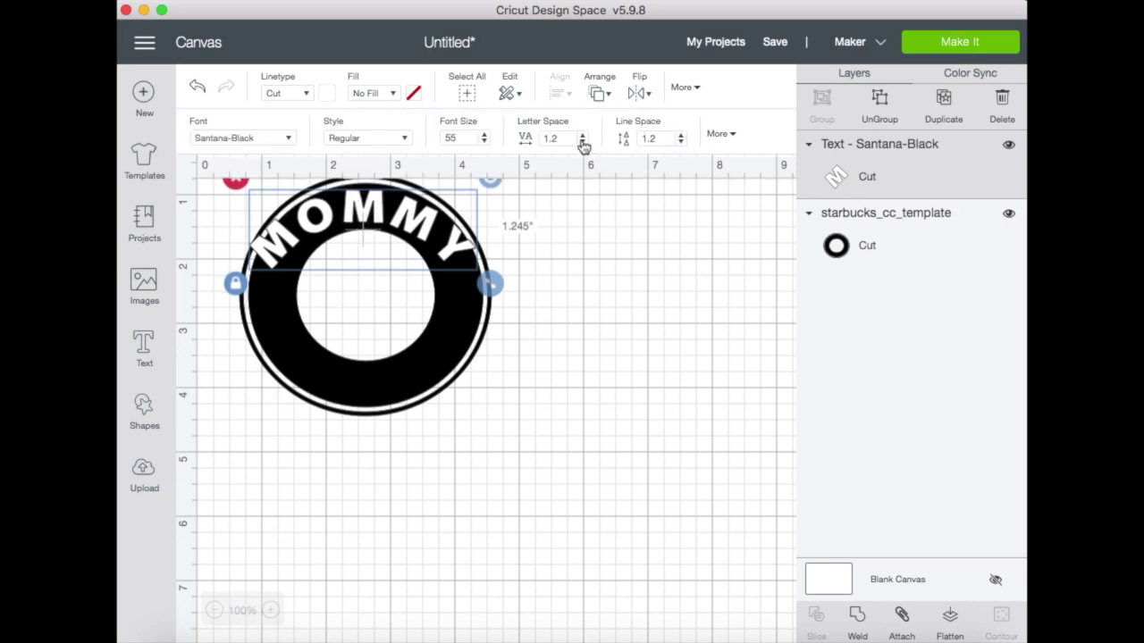
# Step: Reduce the MOMMY text's letter space, trying 0.8 and 0.5 and ending at 0.3
pyautogui.doubleClick(548, 140)
pyautogui.write('0.8')
pyautogui.press('Return')
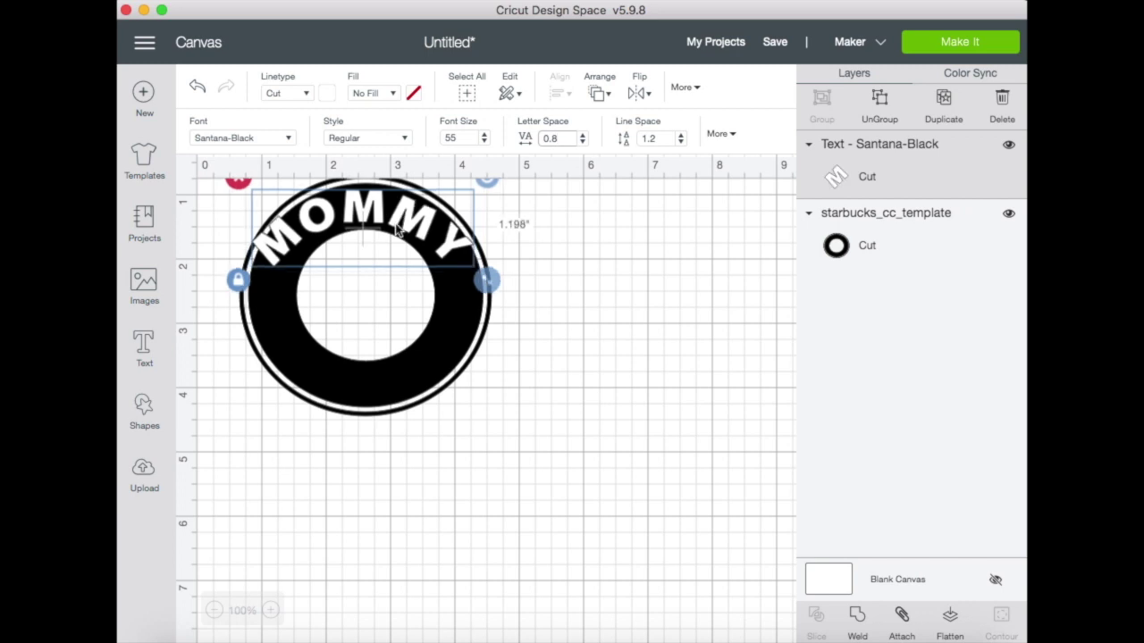
pyautogui.write('0.5')
pyautogui.press('Return')
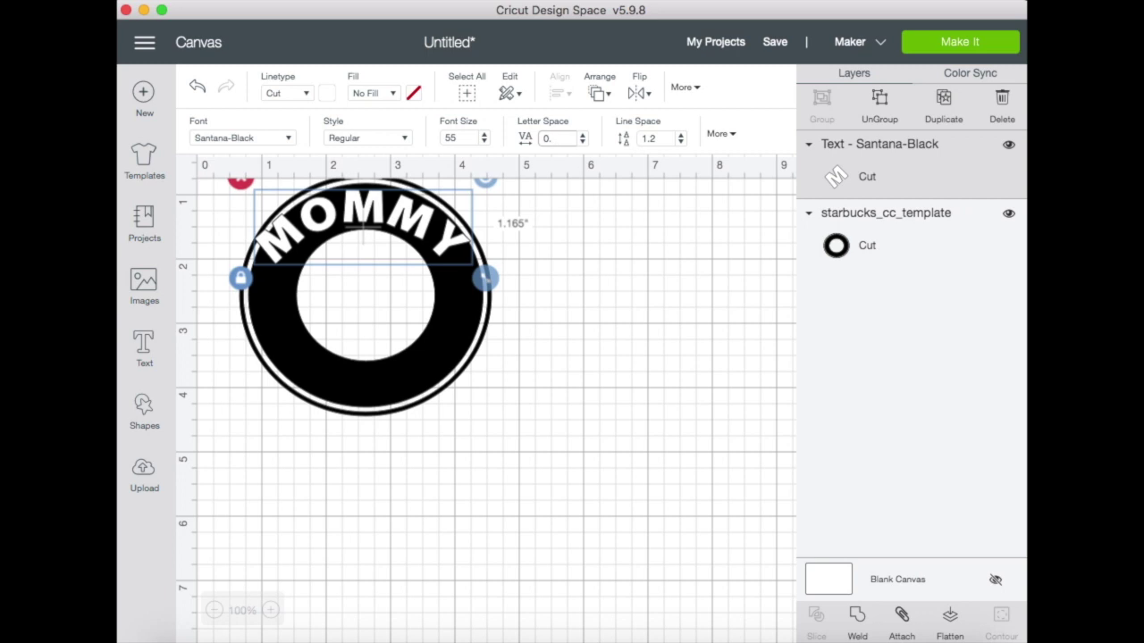
pyautogui.write('0.3')
pyautogui.press('Return')
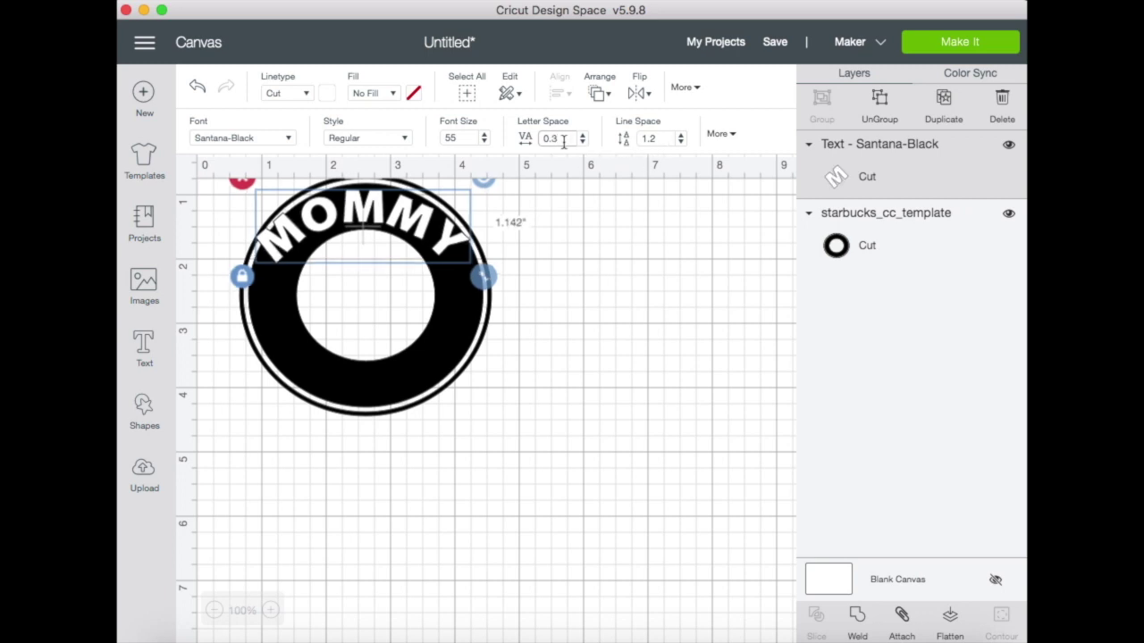
# Step: Tighten the MOMMY text's curve slightly and nudge the text to follow the ring's upper band
pyautogui.click(726, 134)
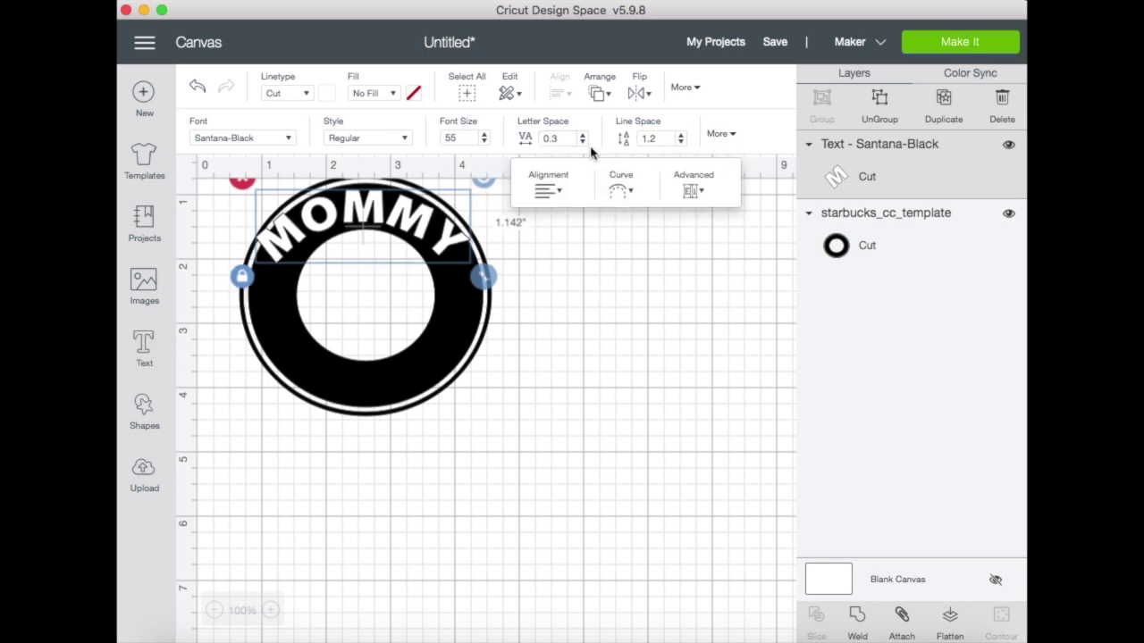
pyautogui.click(633, 196)
pyautogui.moveTo(651, 255); pyautogui.dragTo(656, 254)
pyautogui.click(402, 227)
pyautogui.moveTo(404, 227); pyautogui.dragTo(403, 226)
pyautogui.click(638, 230)
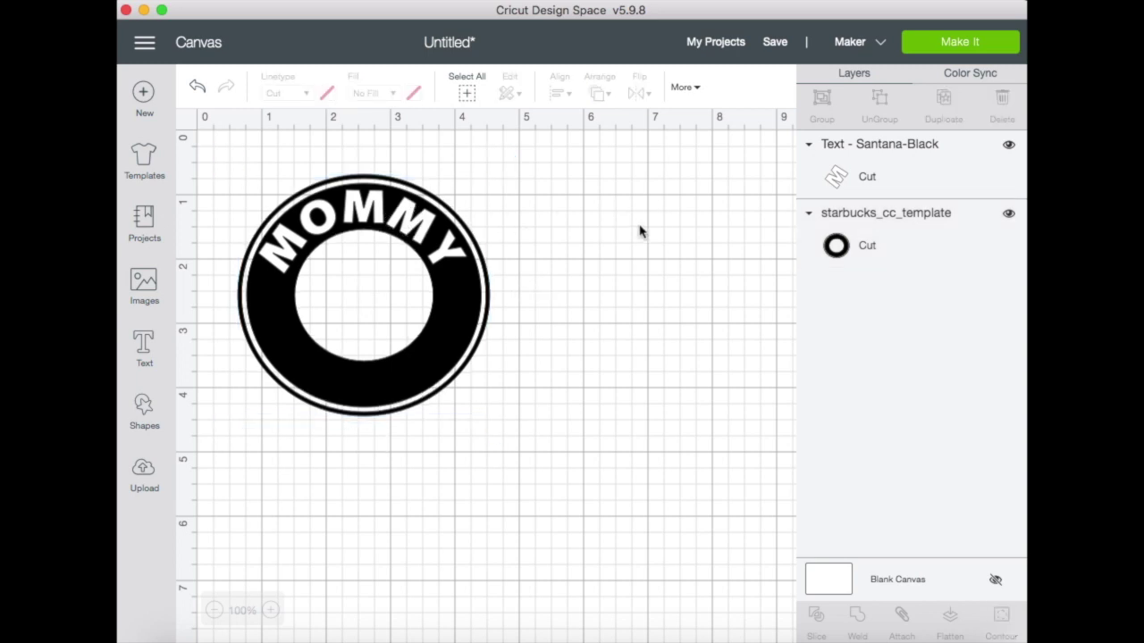
# Step: Set the MOMMY text's letter space to -0.5 and fine-tune its centring on the ring's upper band
pyautogui.click(396, 229)
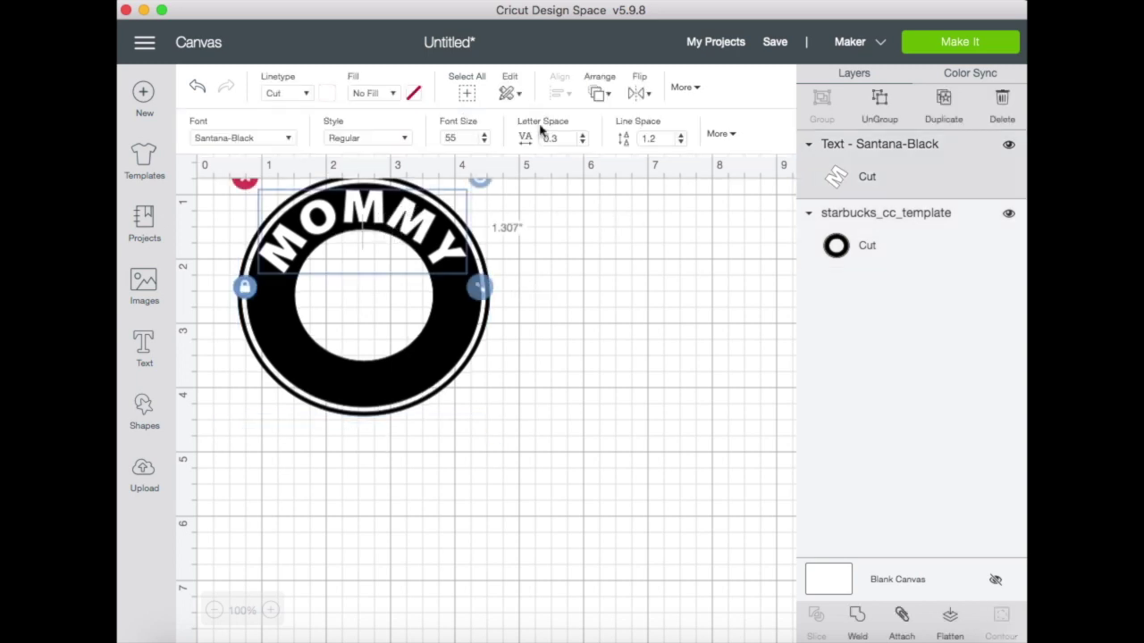
pyautogui.moveTo(564, 137); pyautogui.dragTo(539, 138)
pyautogui.press('Return')
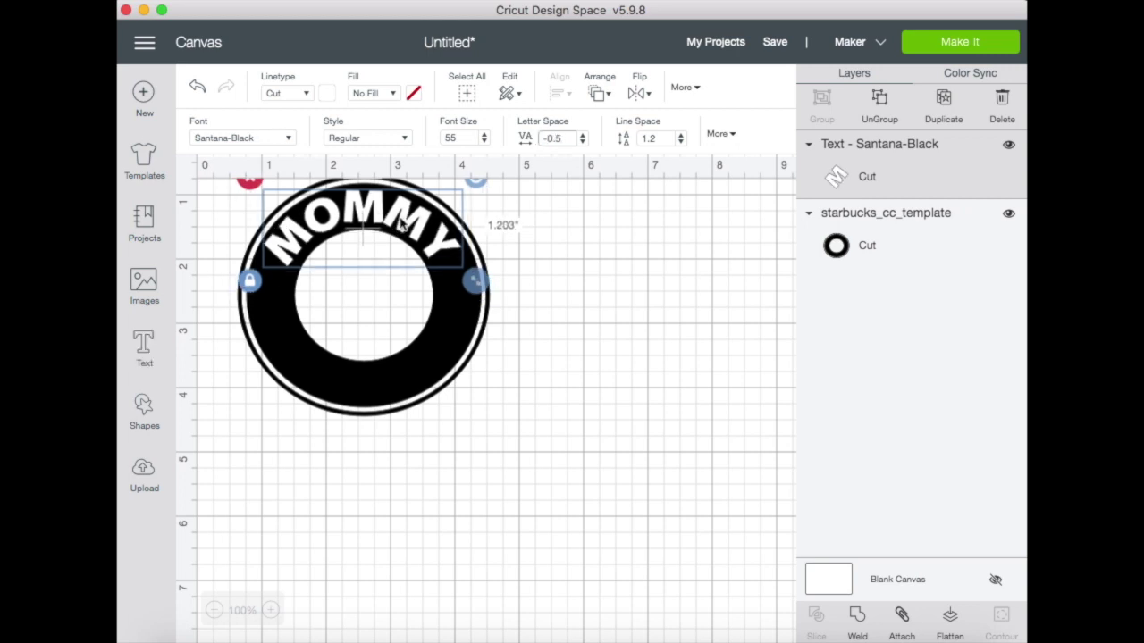
pyautogui.moveTo(402, 225)
pyautogui.mouseDown()
pyautogui.moveTo(408, 214)
pyautogui.moveTo(577, 258)
pyautogui.moveTo(632, 260)
pyautogui.moveTo(514, 205)
pyautogui.moveTo(392, 215)
pyautogui.moveTo(406, 225)
pyautogui.mouseUp()
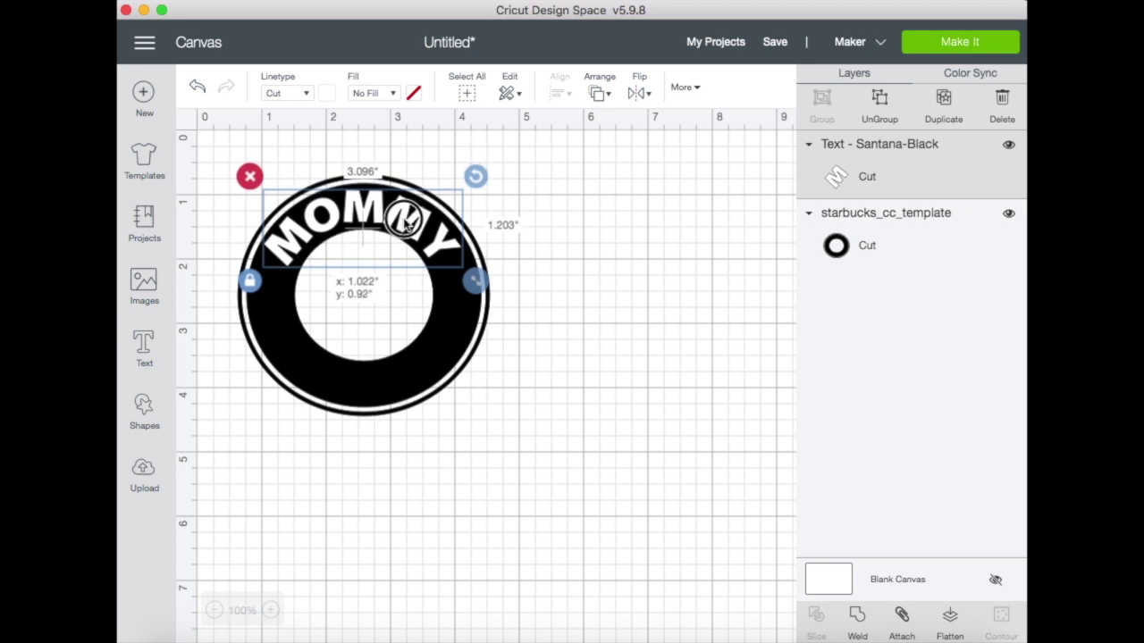
pyautogui.moveTo(406, 225); pyautogui.dragTo(406, 225)
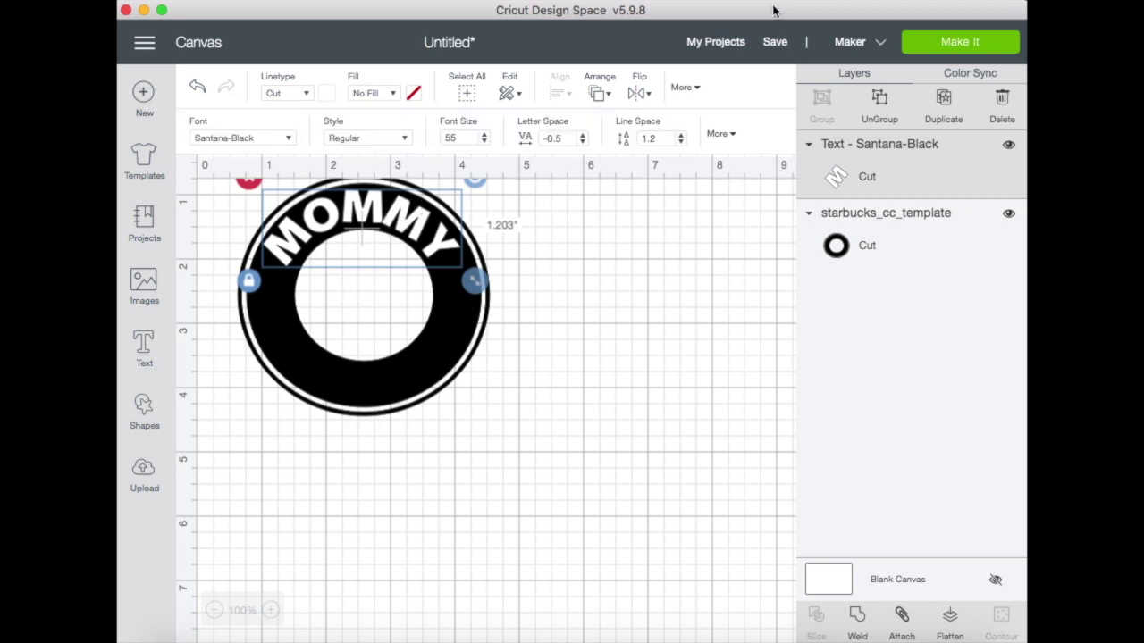
# Step: Ungroup the MOMMY text into separate letters and nudge the final Y into line with the ring's upper band
pyautogui.click(881, 102)
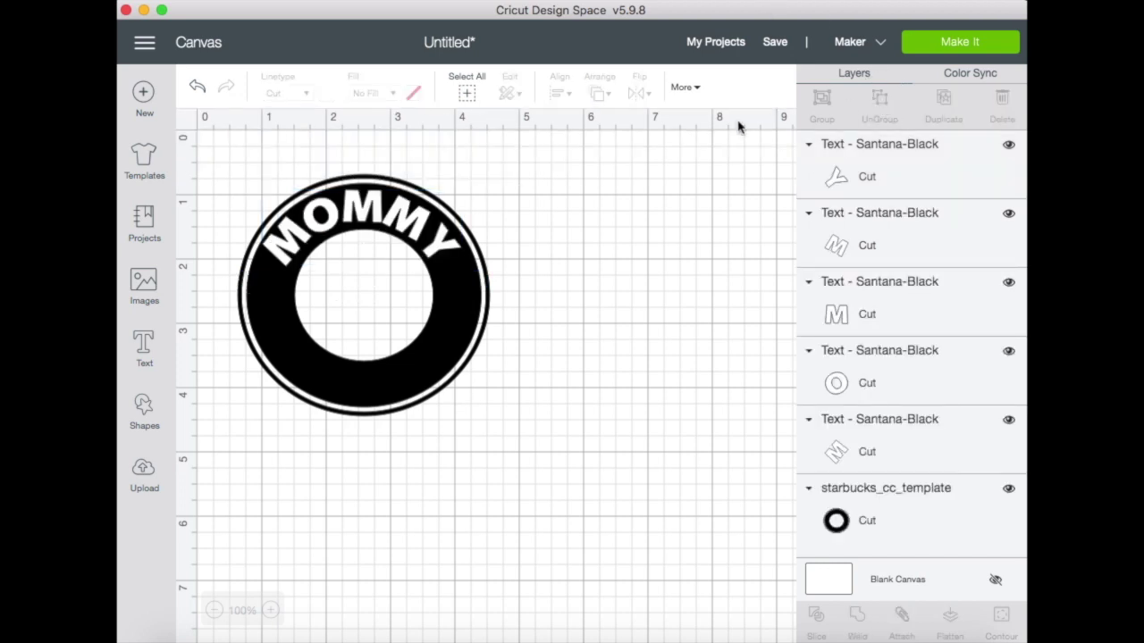
pyautogui.moveTo(456, 249)
pyautogui.mouseDown()
pyautogui.moveTo(398, 225)
pyautogui.moveTo(443, 249)
pyautogui.mouseUp()
pyautogui.click(395, 223)
pyautogui.click(521, 248)
pyautogui.click(446, 252)
pyautogui.click(567, 270)
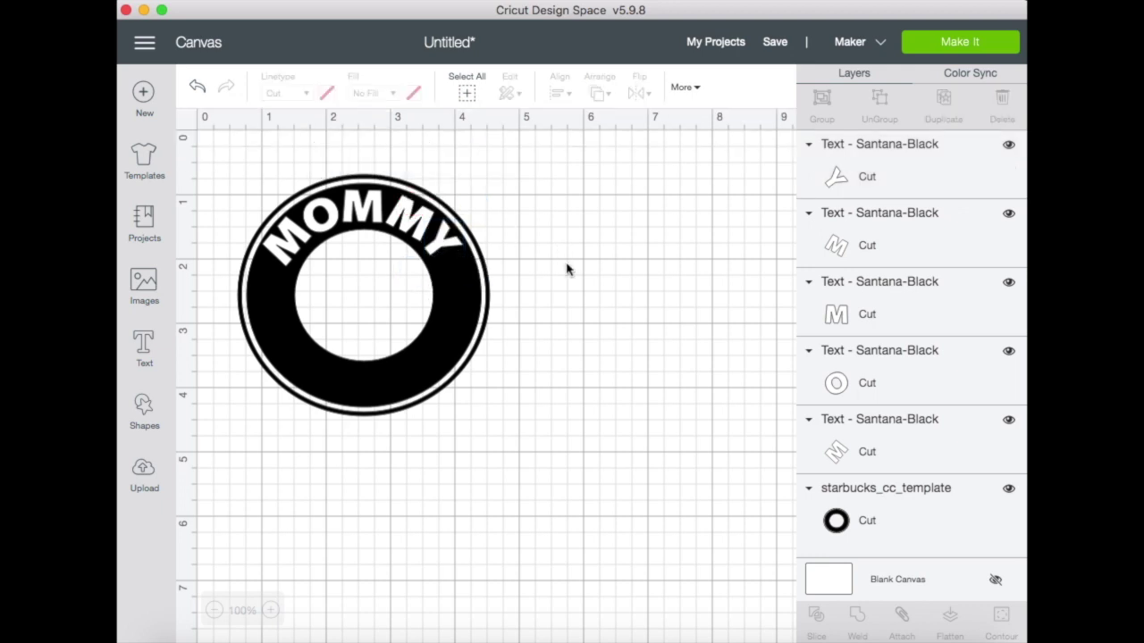
# Step: Add the text FUEL and curve it upward at the ends to match the ring's lower arc
pyautogui.click(146, 344)
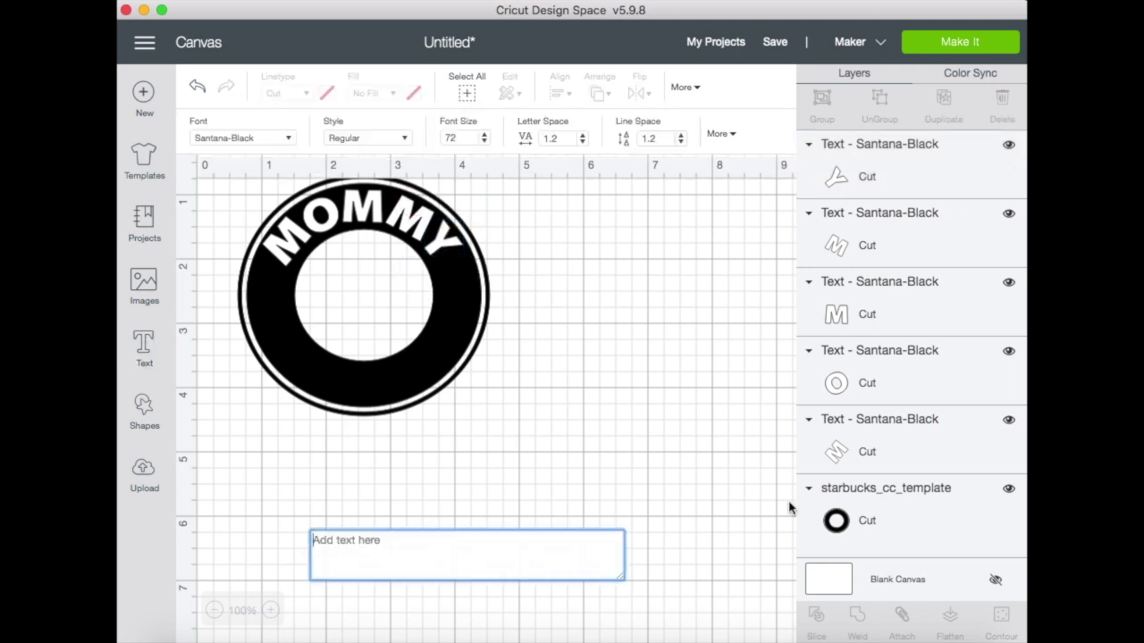
pyautogui.write('FUEL')
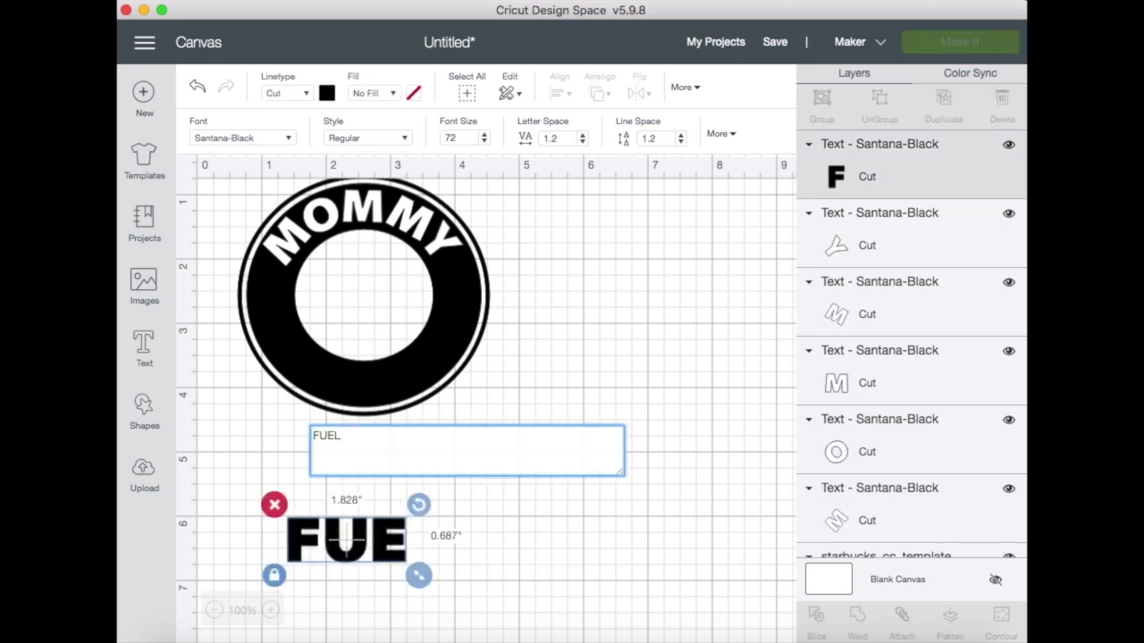
pyautogui.click(720, 134)
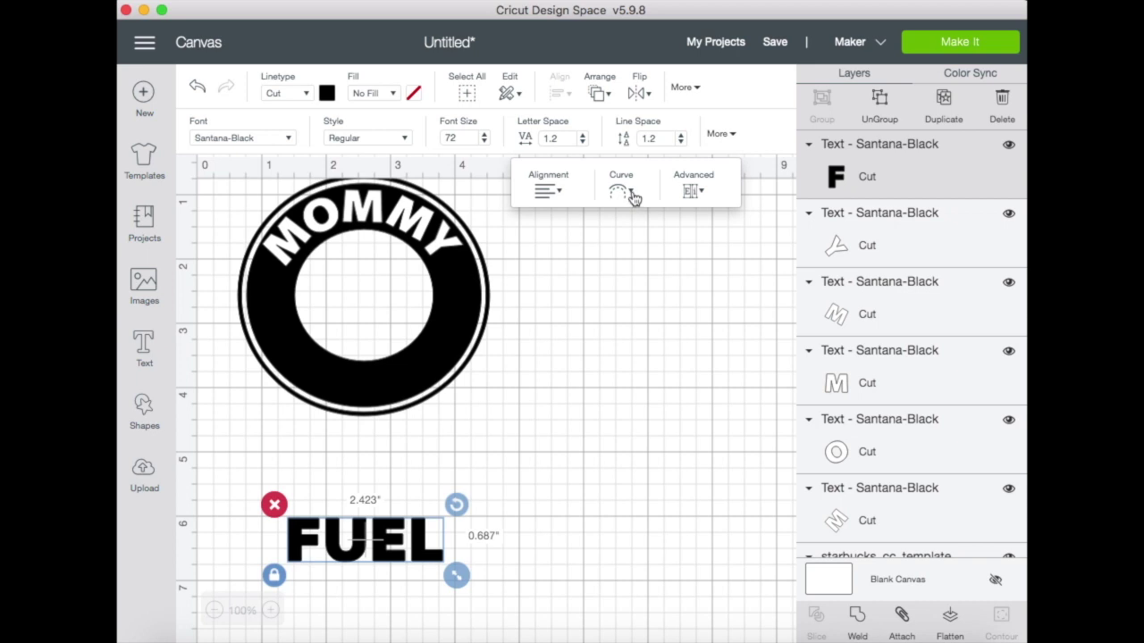
pyautogui.click(631, 193)
pyautogui.moveTo(585, 243); pyautogui.dragTo(520, 243)
pyautogui.click(720, 135)
pyautogui.click(720, 135)
# Step: Move the curved FUEL text onto the ring's lower black band and colour it white
pyautogui.click(417, 426)
pyautogui.moveTo(446, 528); pyautogui.dragTo(443, 373)
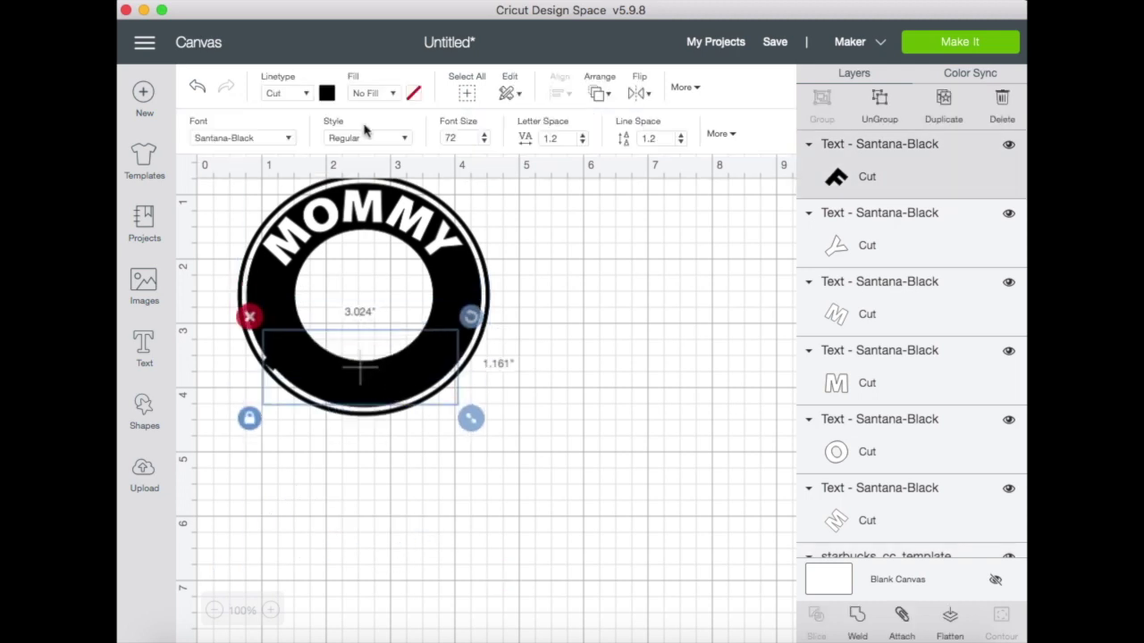
pyautogui.click(326, 93)
pyautogui.click(345, 256)
pyautogui.click(441, 387)
# Step: Set the FUEL text's font size to 55 to match MOMMY and centre it on the lower band
pyautogui.click(436, 234)
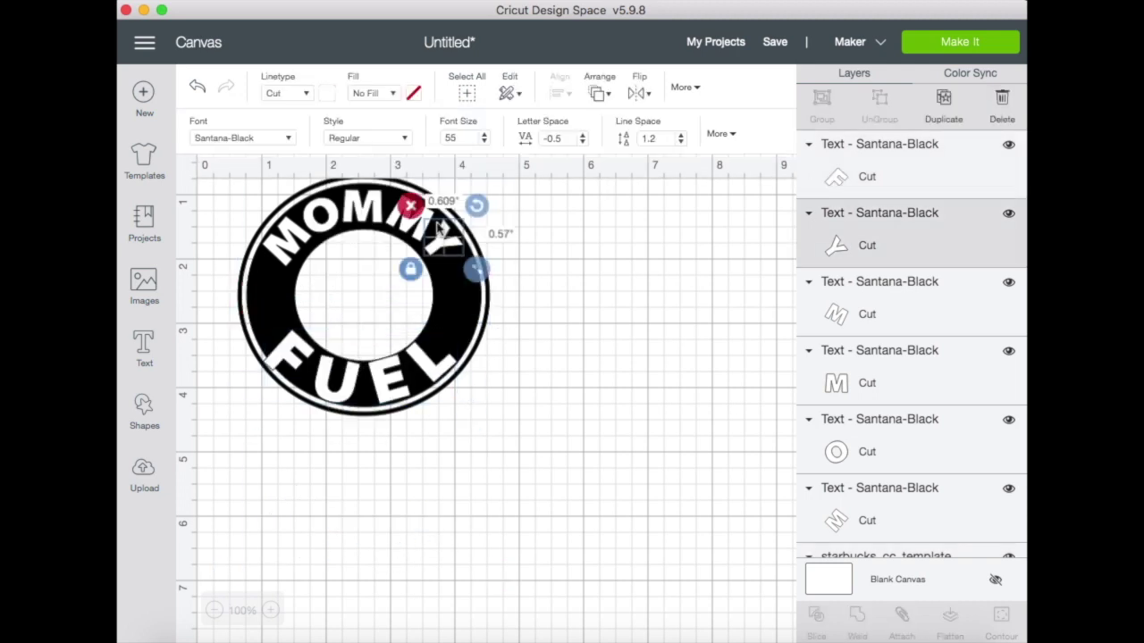
pyautogui.click(402, 376)
pyautogui.click(460, 137)
pyautogui.write('55')
pyautogui.press('Return')
pyautogui.moveTo(376, 385); pyautogui.dragTo(390, 392)
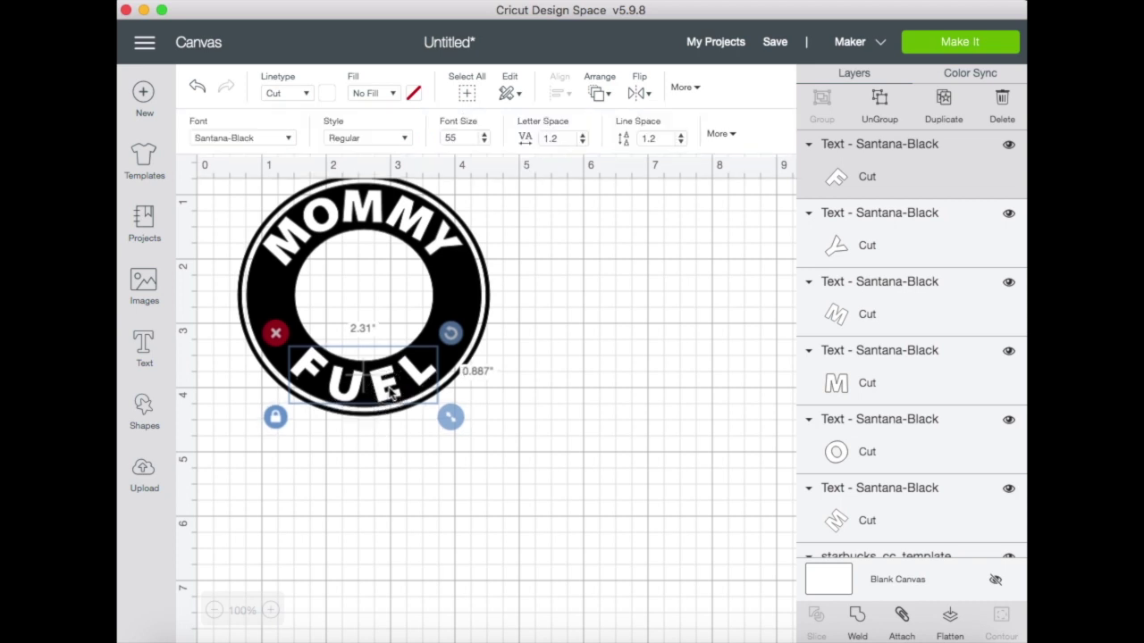
pyautogui.click(572, 312)
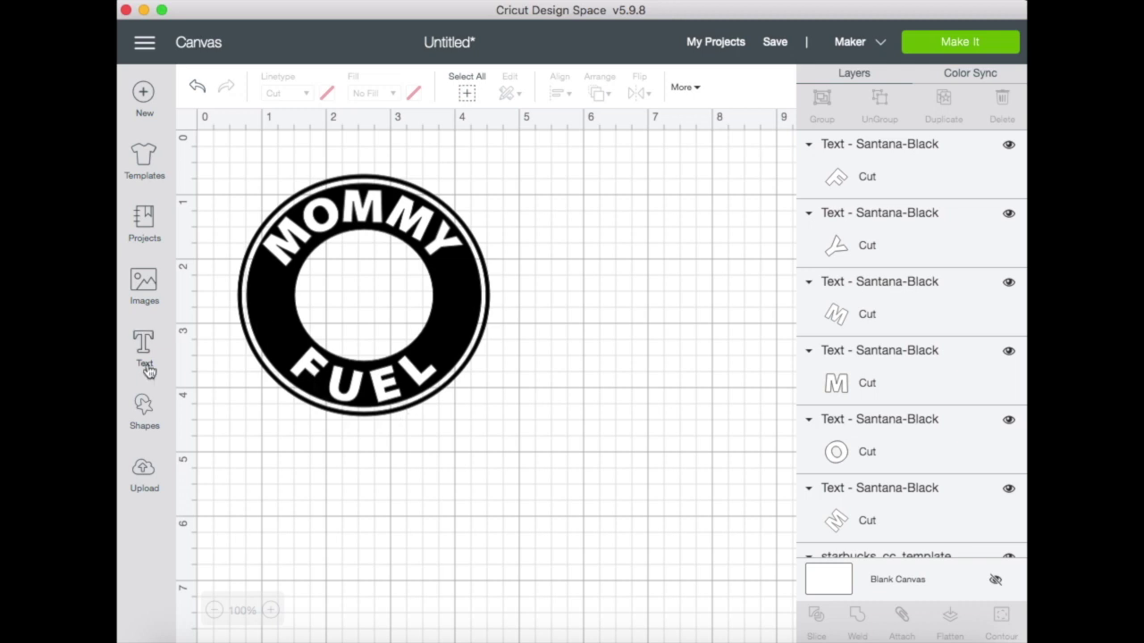
# Step: Add a white heart about 0.52 in wide on the left side of the ring's black band
pyautogui.click(145, 418)
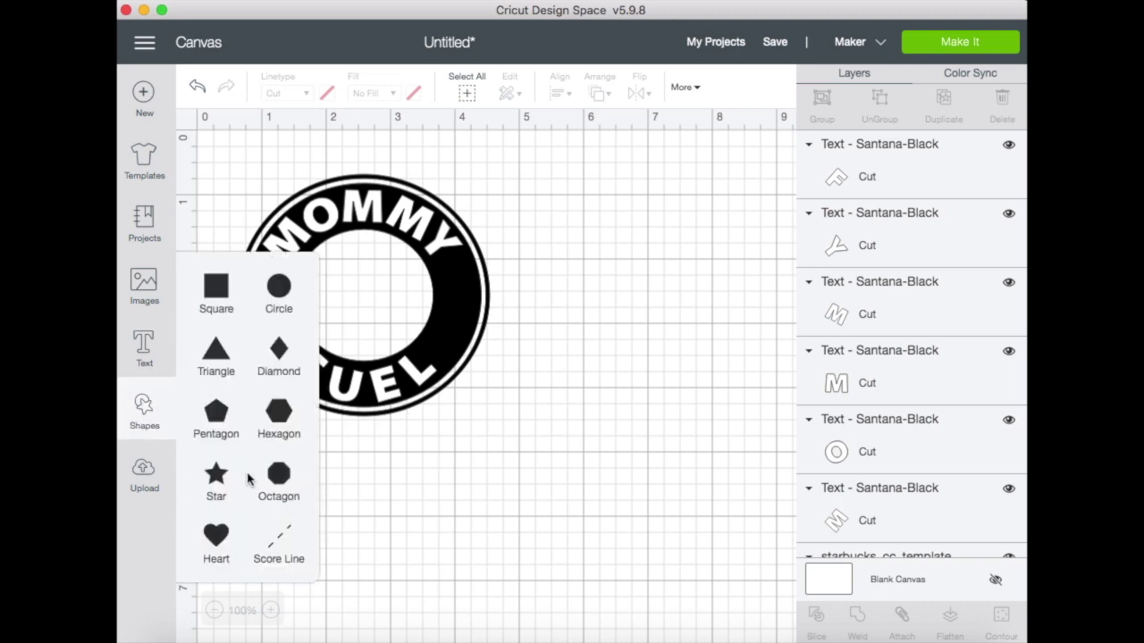
pyautogui.click(227, 534)
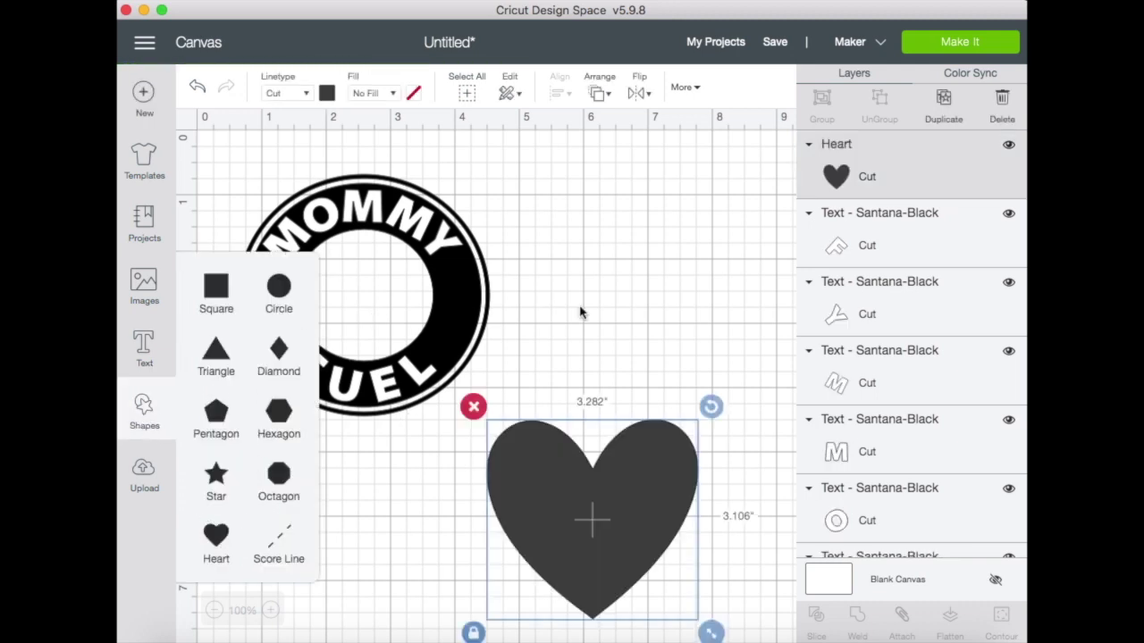
pyautogui.moveTo(710, 631); pyautogui.dragTo(281, 324)
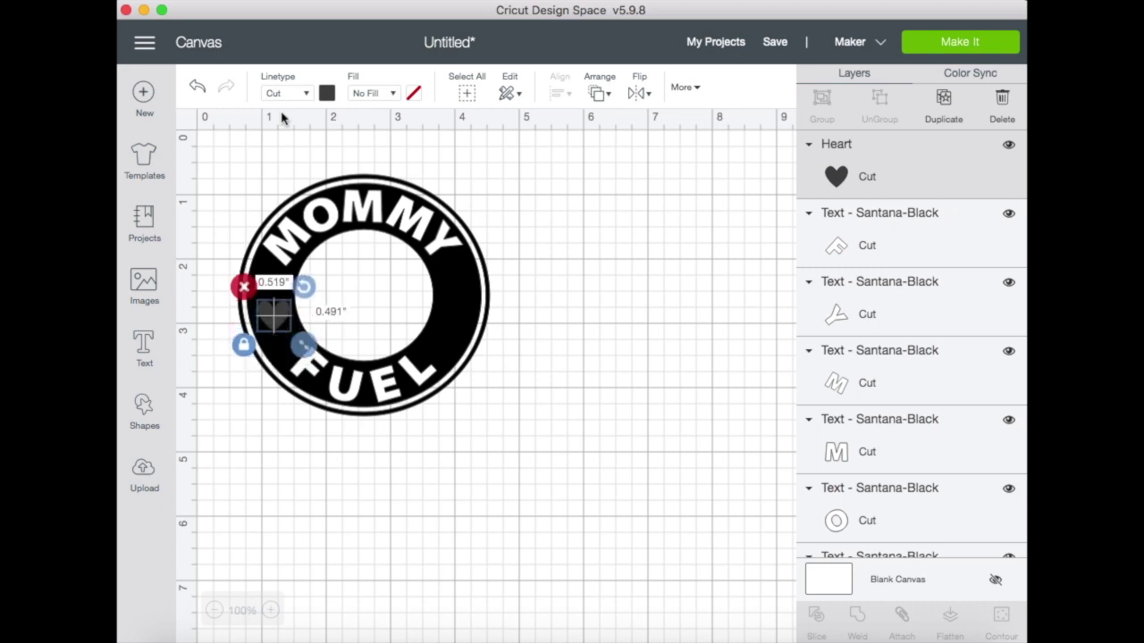
pyautogui.click(327, 93)
pyautogui.click(341, 258)
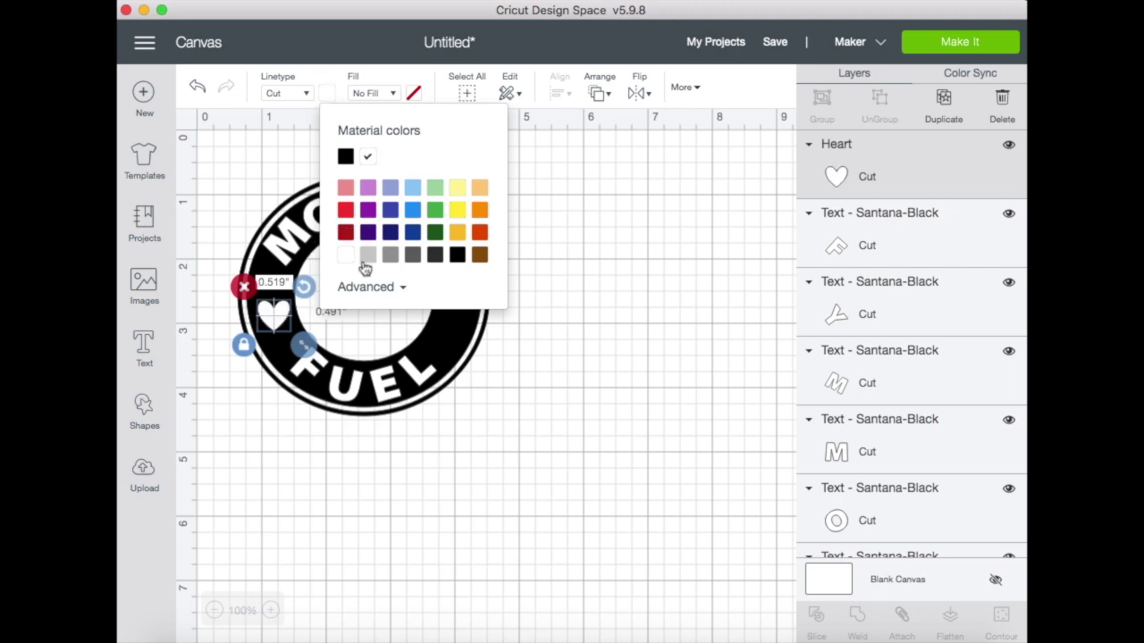
# Step: Duplicate the white heart and place the copy opposite it on the right side of the ring's band
pyautogui.click(602, 400)
pyautogui.press('super+v')
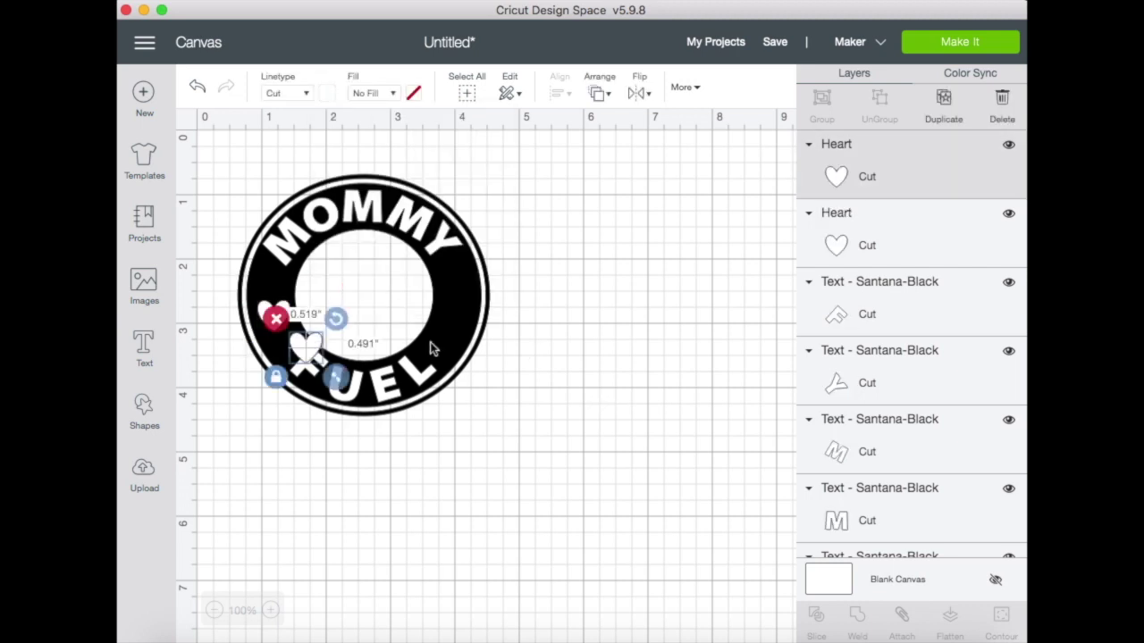
pyautogui.moveTo(308, 353); pyautogui.dragTo(463, 314)
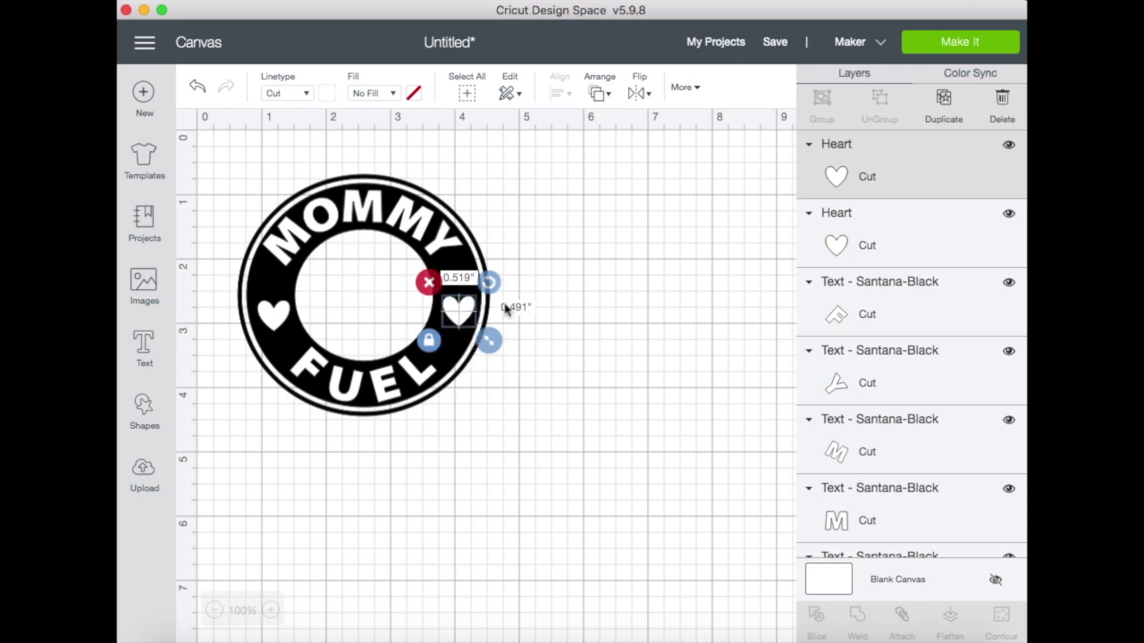
pyautogui.click(576, 308)
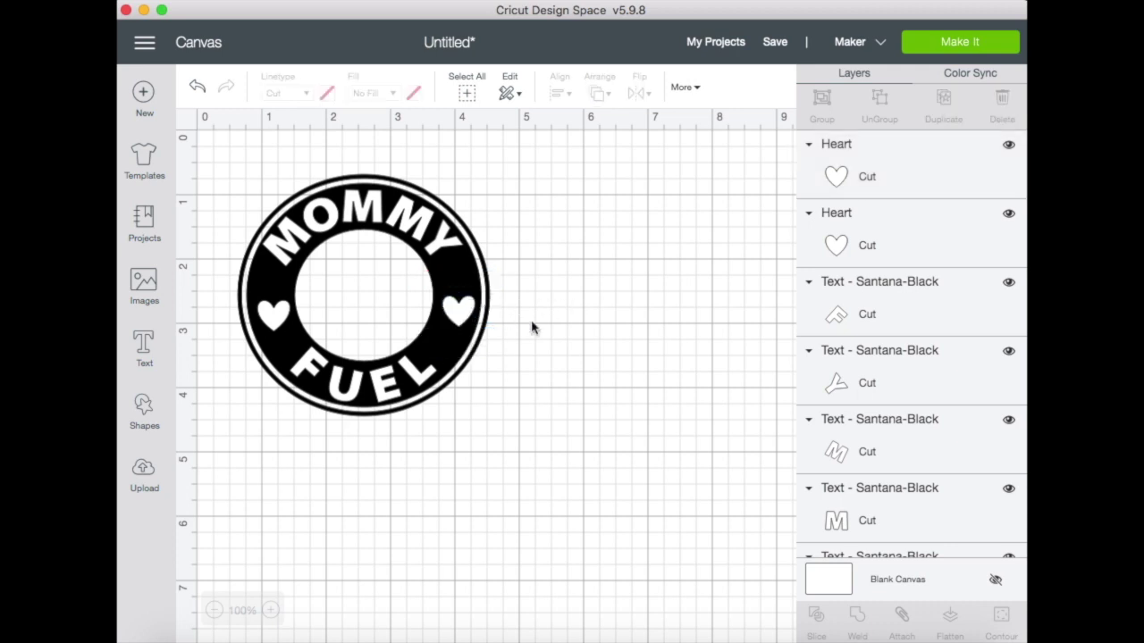
# Step: Slice the first M of MOMMY out of the starbucks_cc_template ring
pyautogui.scroll(-5, 888, 289)
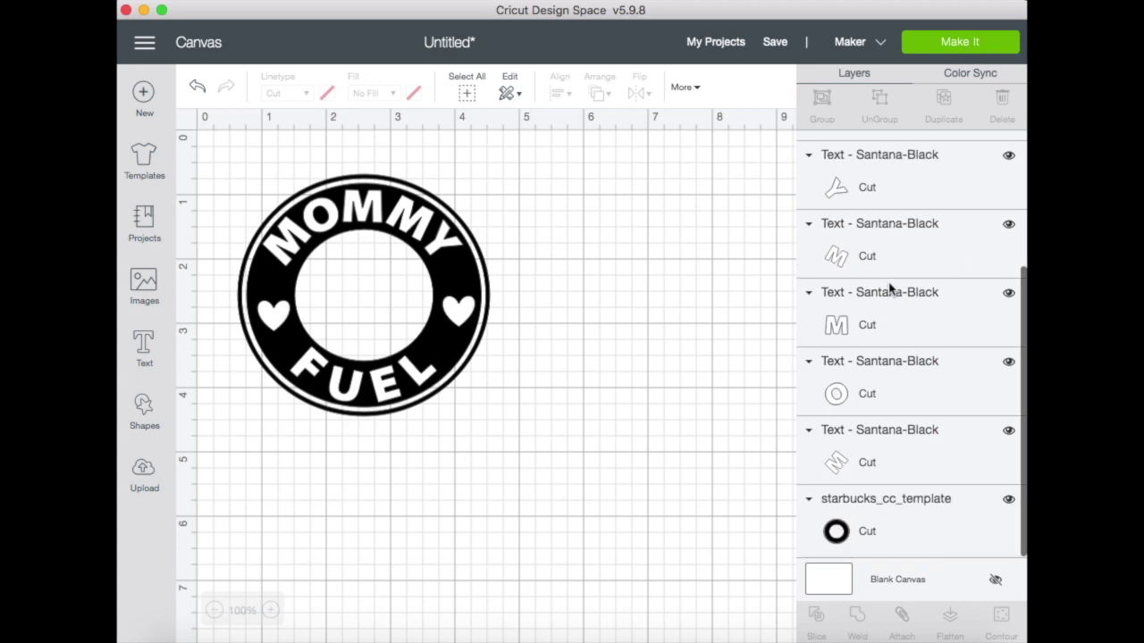
pyautogui.scroll(5, 890, 287)
pyautogui.scroll(-4, 888, 288)
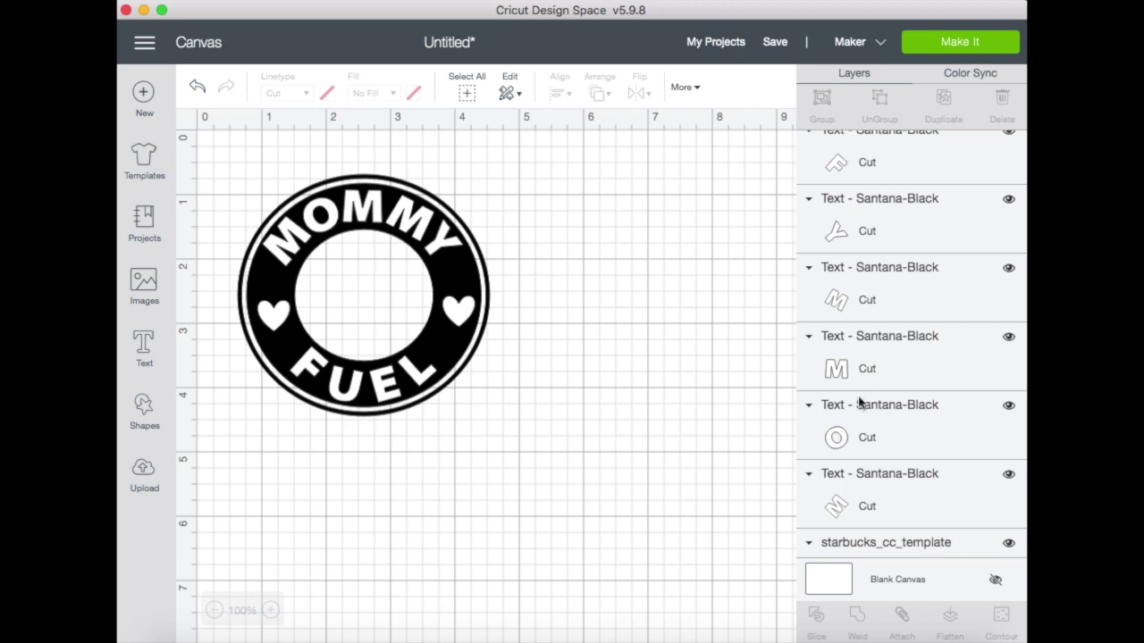
pyautogui.scroll(3, 860, 400)
pyautogui.scroll(-4, 865, 447)
pyautogui.click(868, 465)
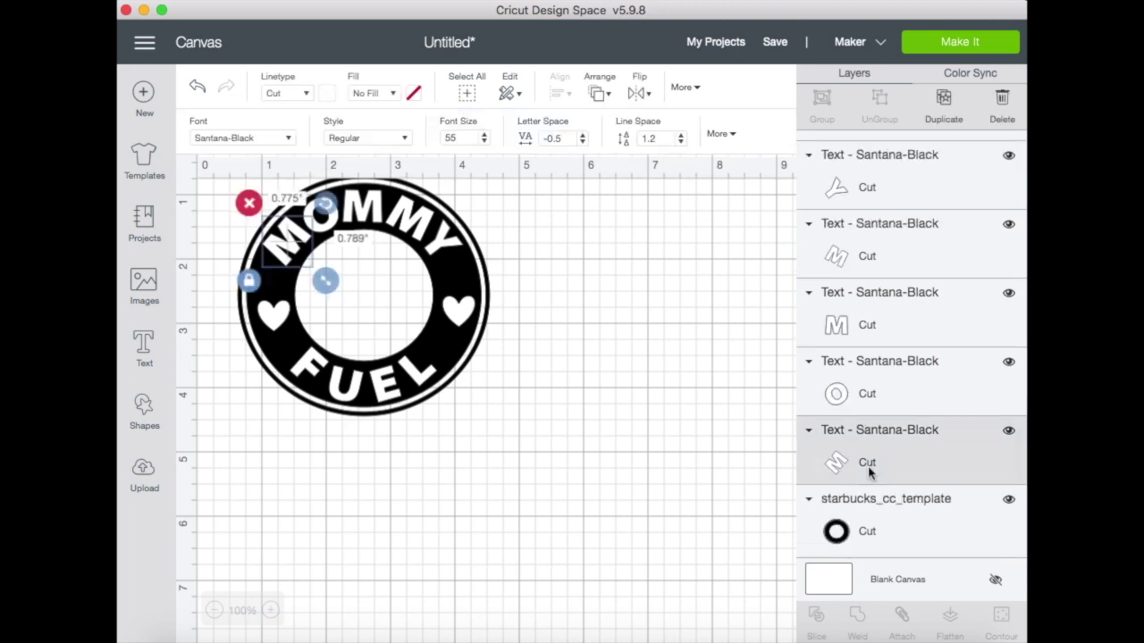
pyautogui.keyDown('shift'); pyautogui.click(869, 530); pyautogui.keyUp('shift')
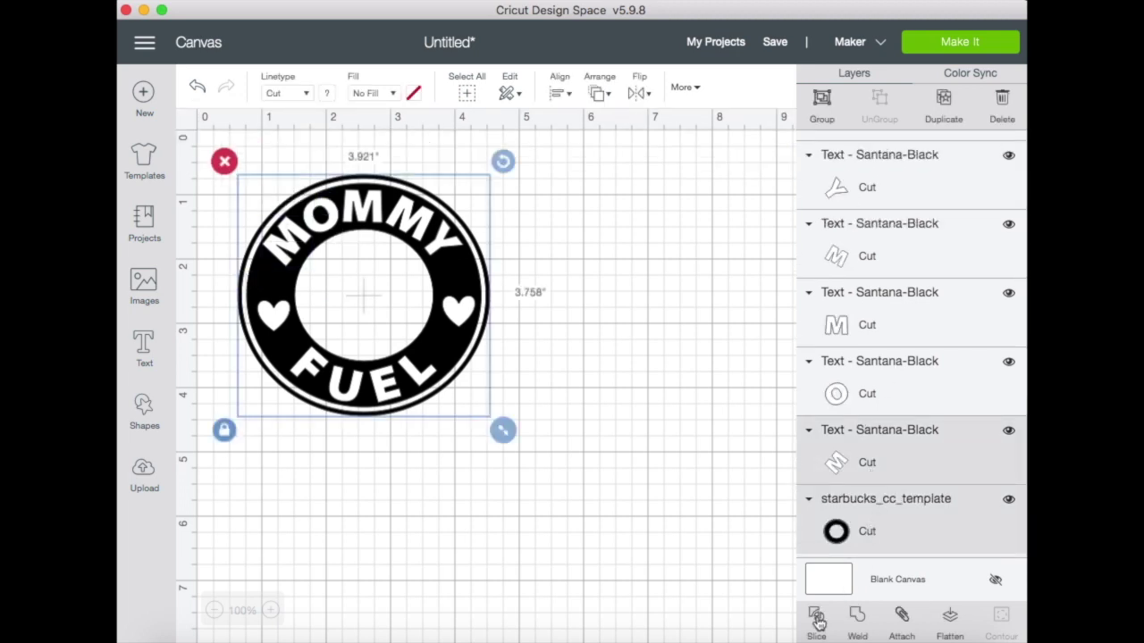
pyautogui.click(816, 618)
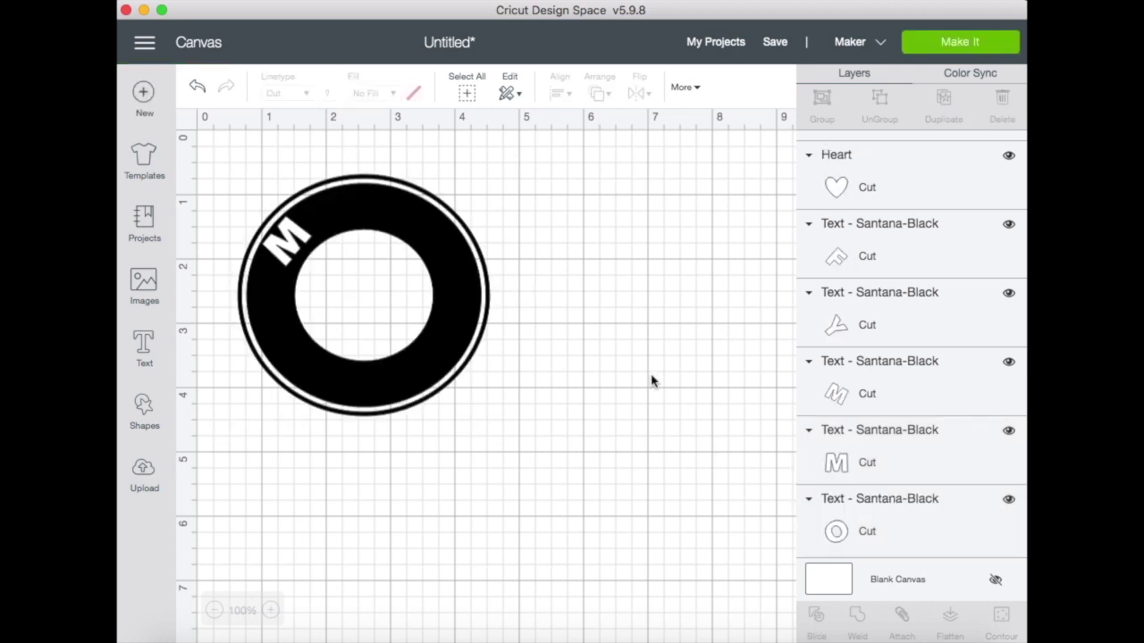
# Step: Delete the white and black M pieces left over from the slice, keeping the ring
pyautogui.rightClick(965, 525)
pyautogui.click(990, 279)
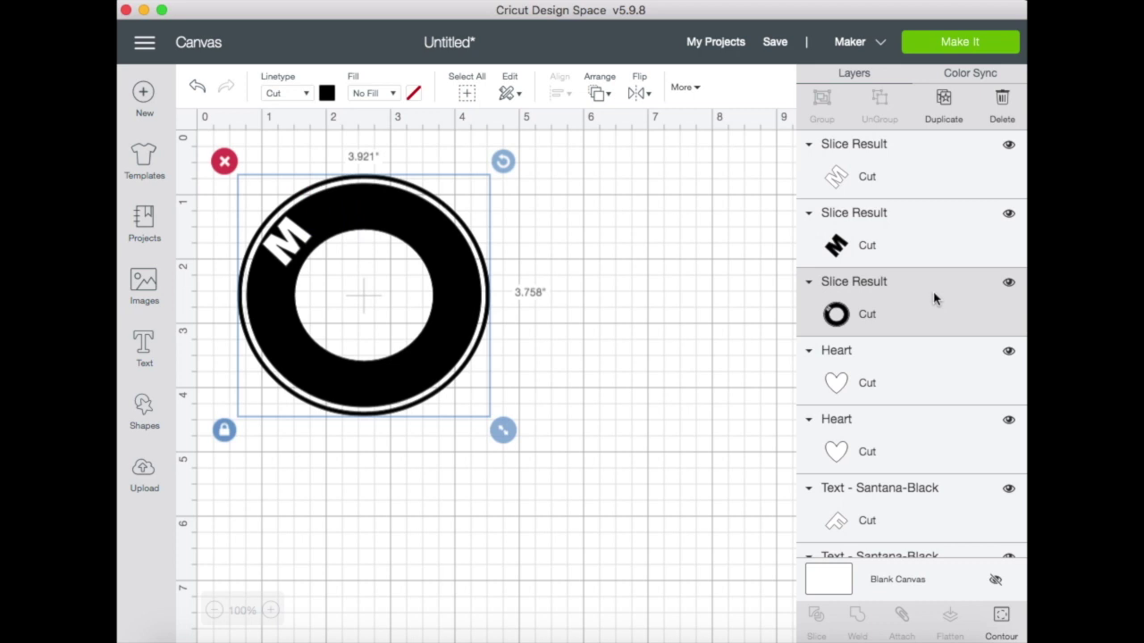
pyautogui.scroll(-5, 933, 299)
pyautogui.scroll(5, 934, 296)
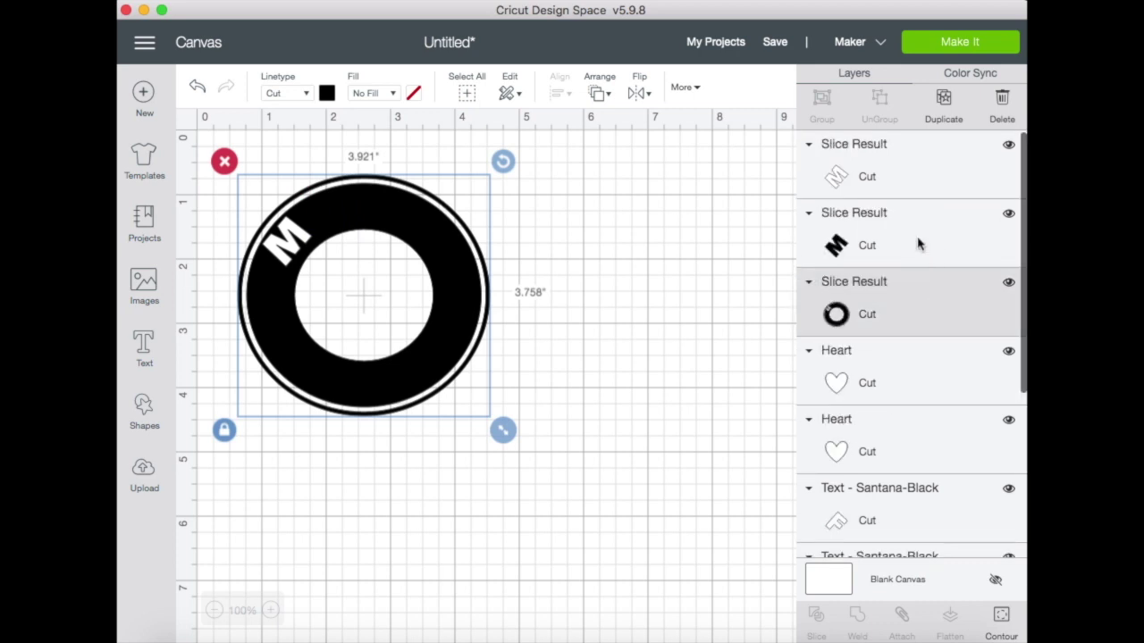
pyautogui.click(880, 184)
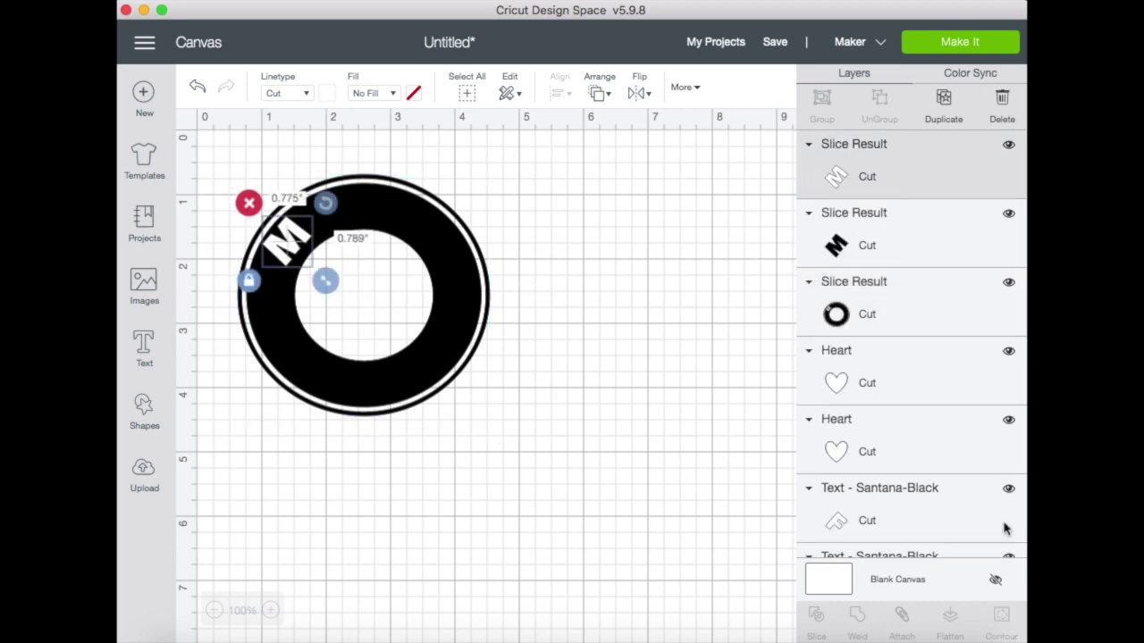
pyautogui.click(992, 107)
pyautogui.click(875, 190)
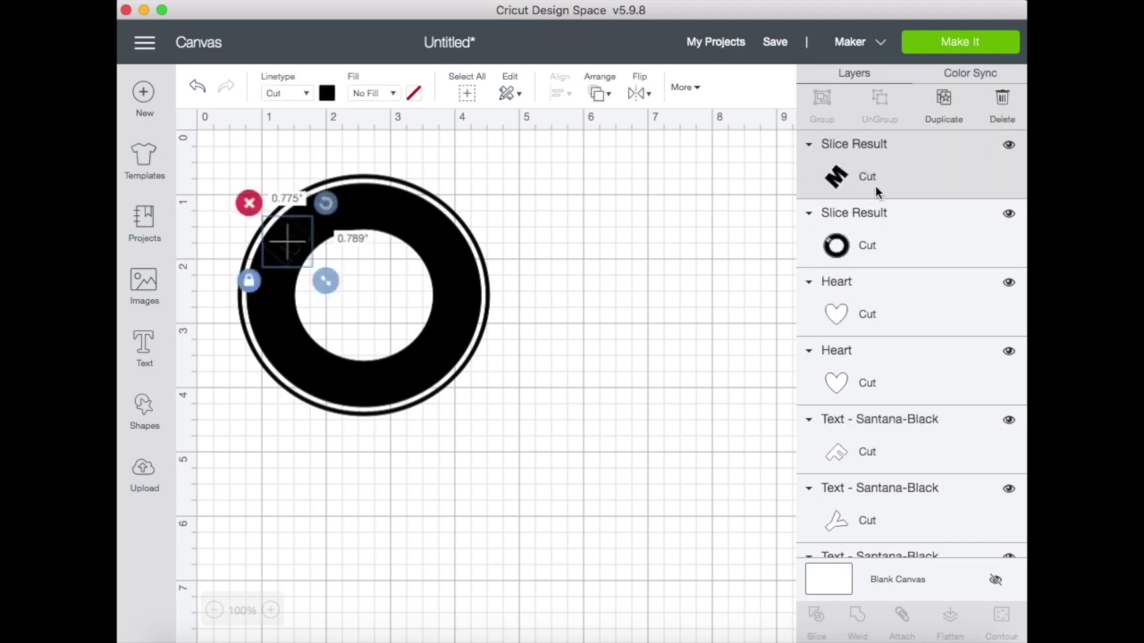
pyautogui.click(1000, 103)
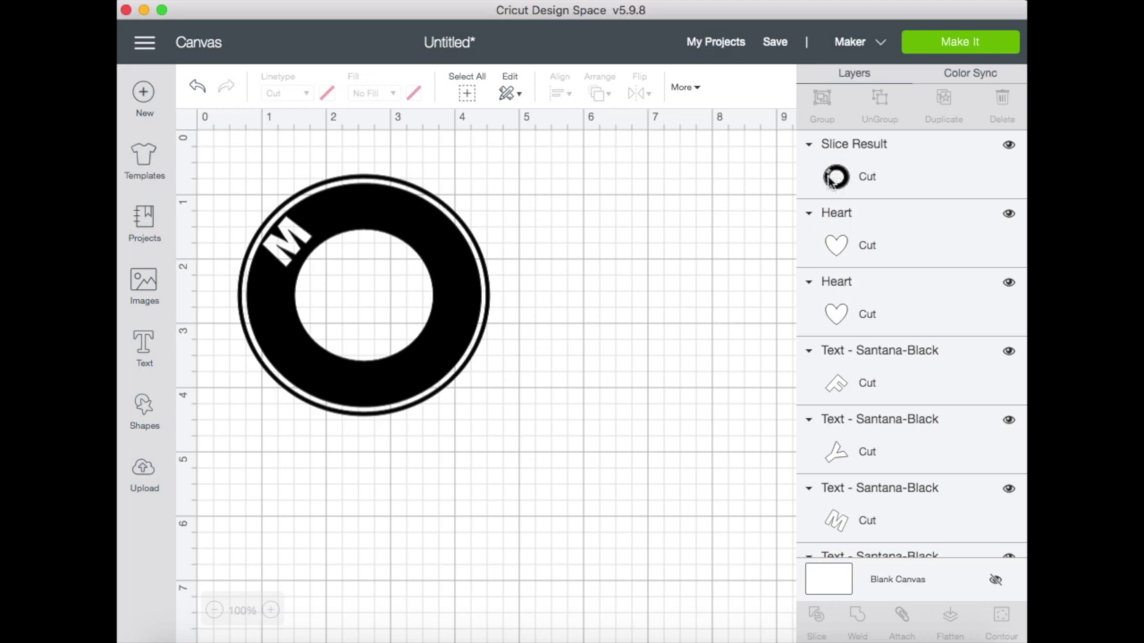
# Step: Move the ring layer behind both hearts and slice the left heart out of the ring
pyautogui.click(851, 246)
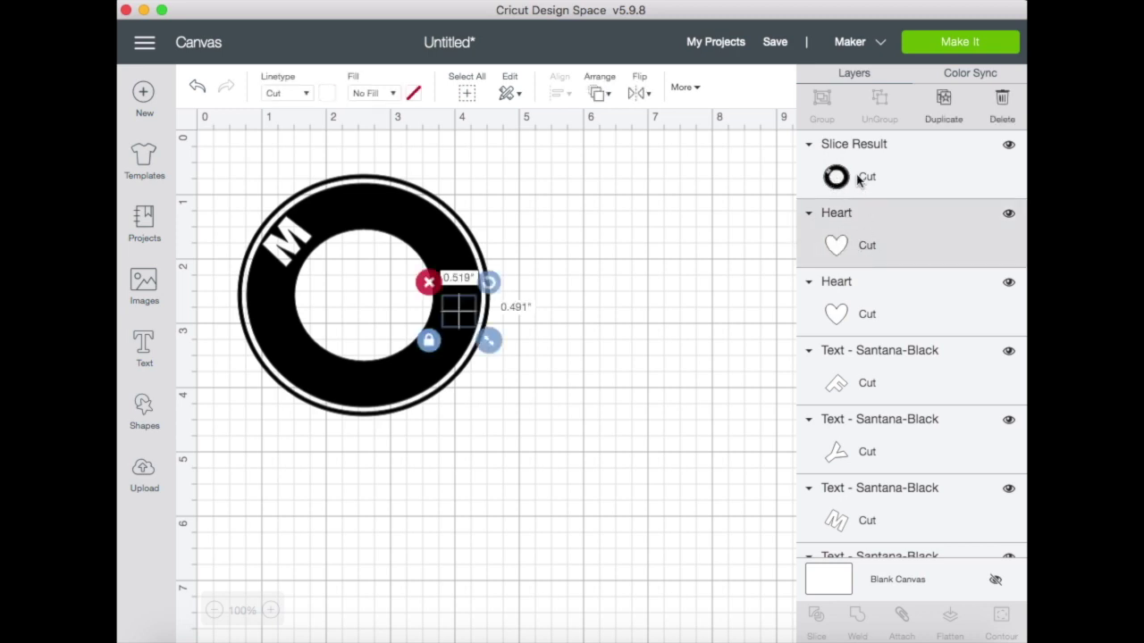
pyautogui.moveTo(840, 183); pyautogui.dragTo(832, 282)
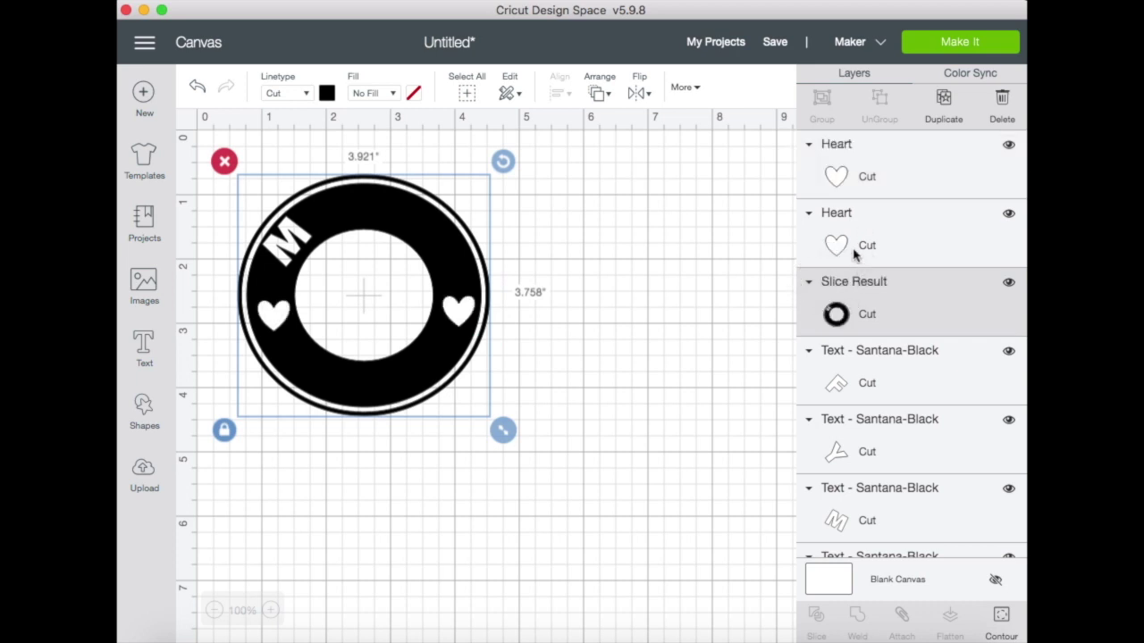
pyautogui.keyDown('shift'); pyautogui.click(853, 253); pyautogui.keyUp('shift')
pyautogui.keyDown('shift'); pyautogui.click(857, 176); pyautogui.keyUp('shift')
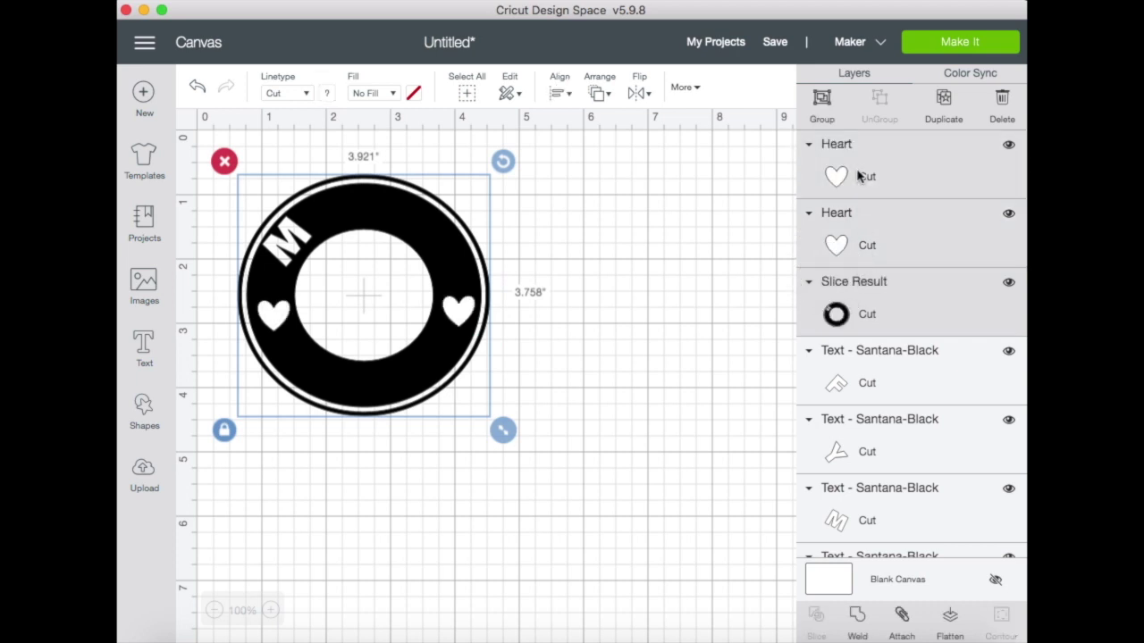
pyautogui.click(865, 308)
pyautogui.click(851, 257)
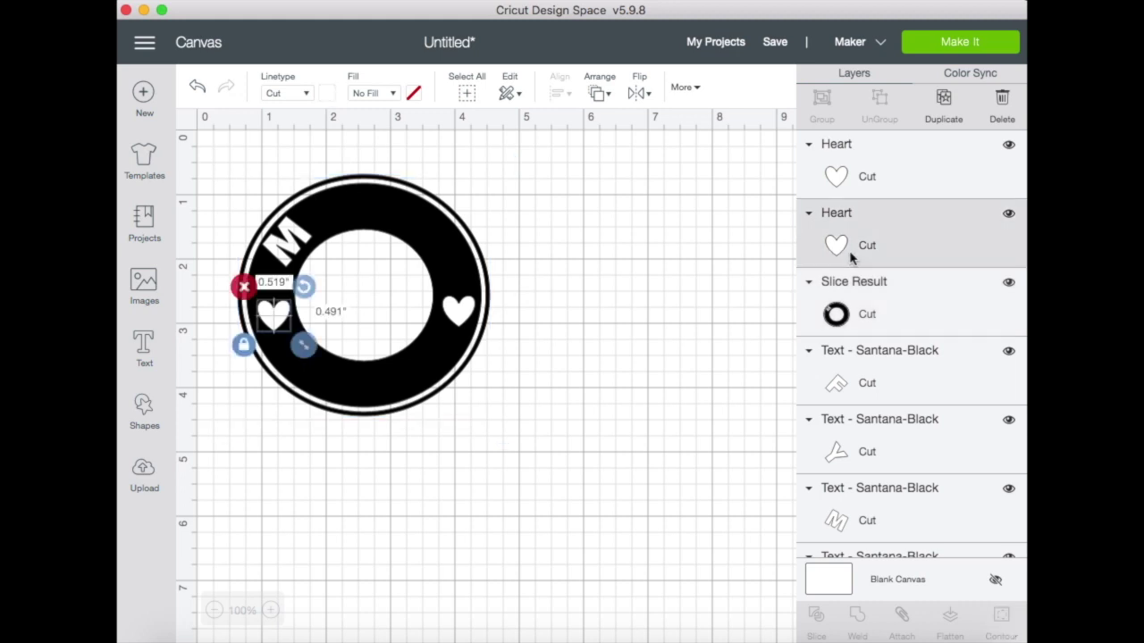
pyautogui.keyDown('shift'); pyautogui.click(855, 304); pyautogui.keyUp('shift')
pyautogui.click(817, 633)
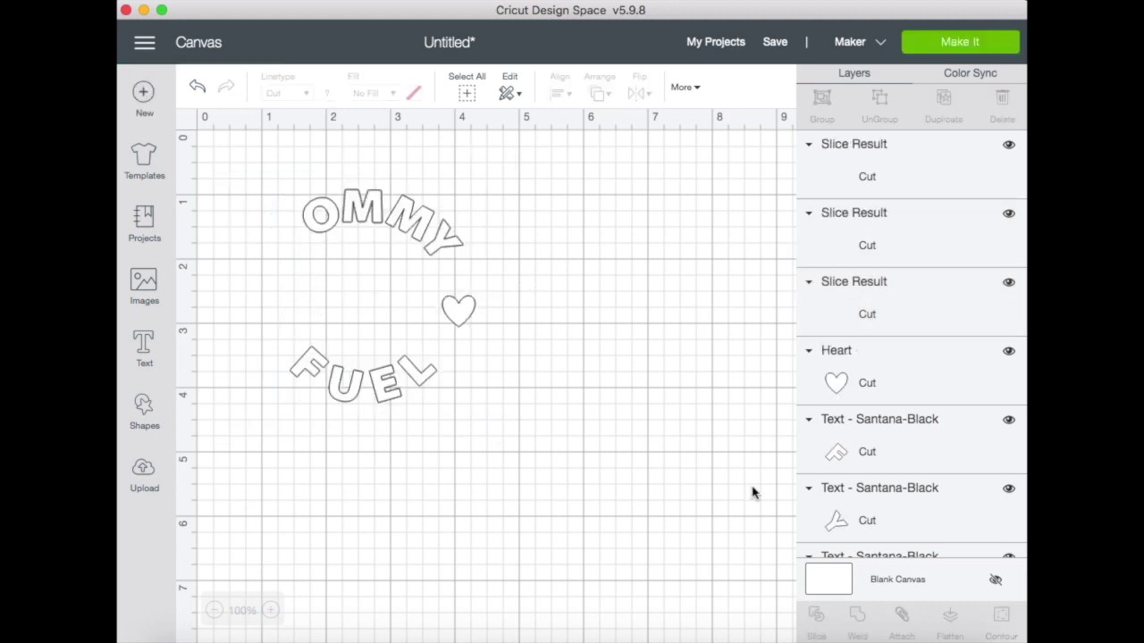
# Step: Delete the white and black heart pieces left over from slicing the left heart
pyautogui.click(872, 179)
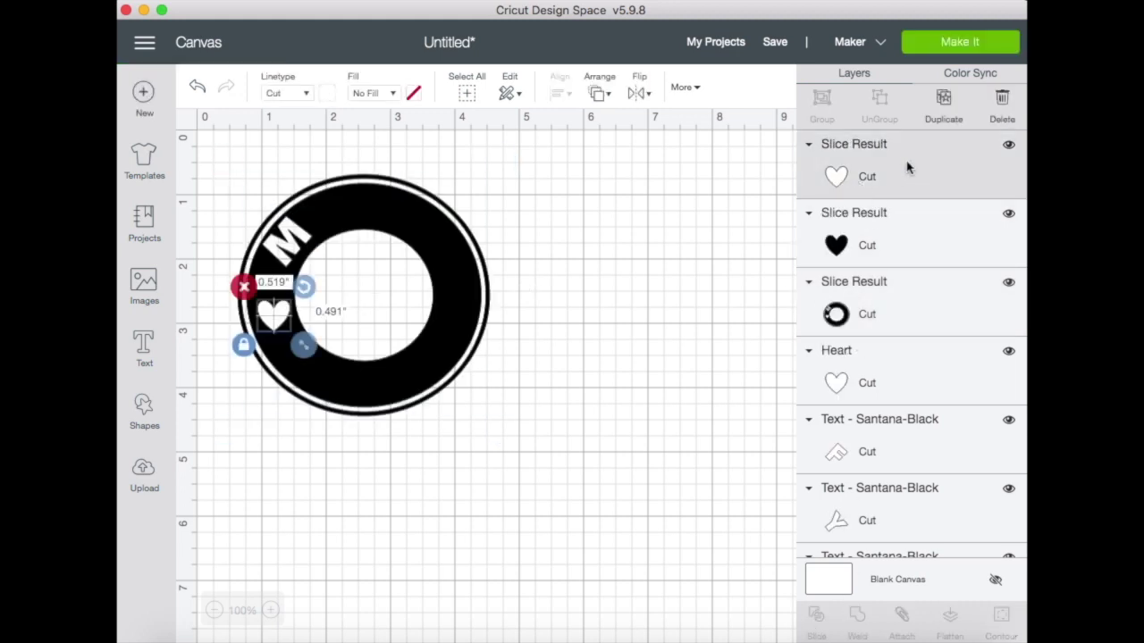
pyautogui.click(1002, 103)
pyautogui.click(900, 190)
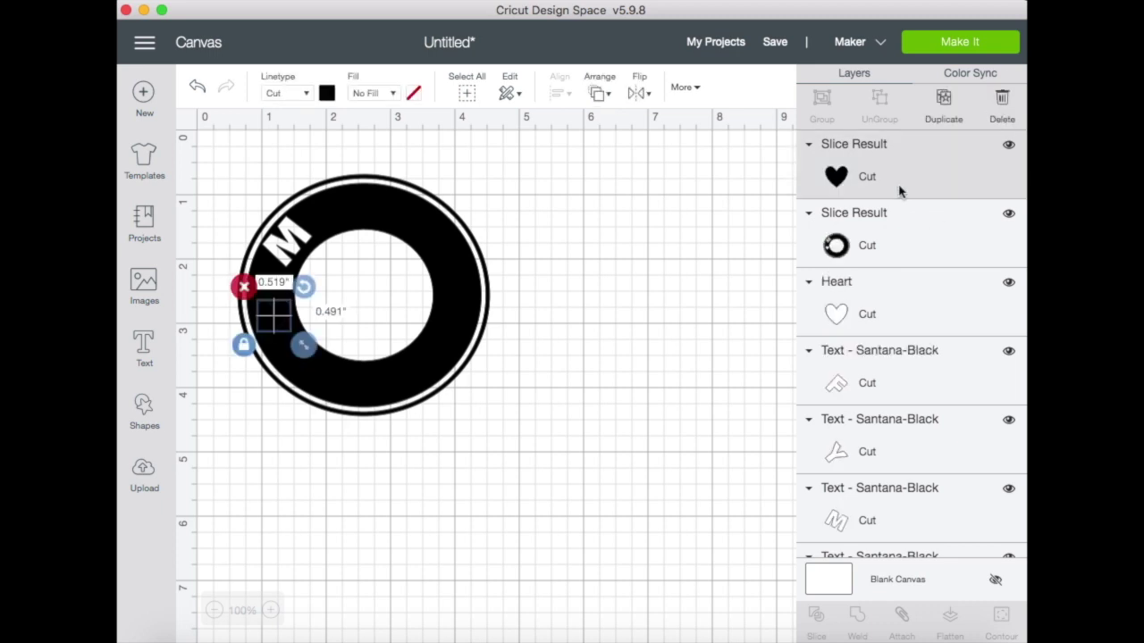
pyautogui.click(1001, 103)
# Step: Slice the right heart, the FUEL text and the Y out of the ring, deleting their leftover pieces
pyautogui.click(884, 179)
pyautogui.click(858, 242)
pyautogui.moveTo(857, 241); pyautogui.dragTo(851, 200)
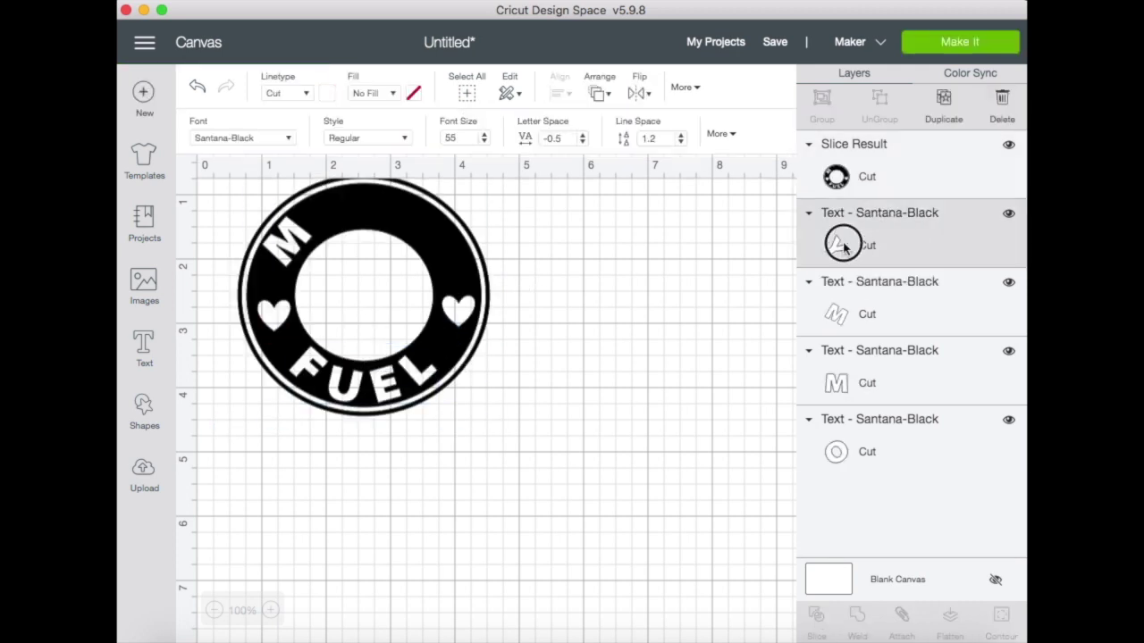
pyautogui.click(815, 616)
pyautogui.click(1007, 105)
pyautogui.click(1006, 104)
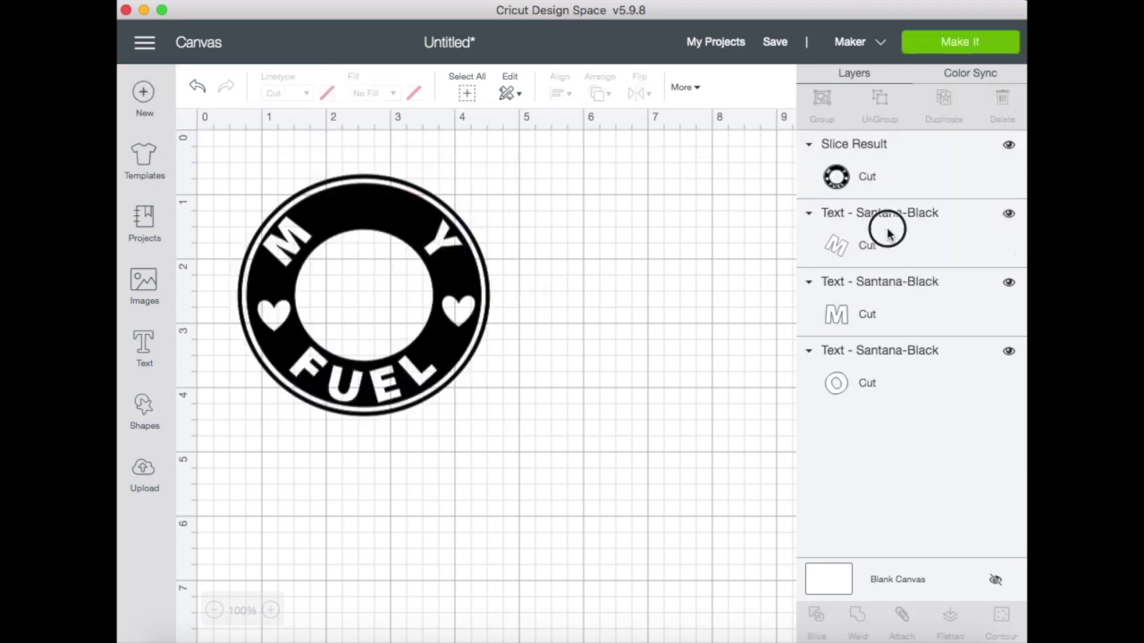
# Step: Slice the two remaining Ms of MOMMY out of the ring, deleting their leftover pieces
pyautogui.click(888, 230)
pyautogui.keyDown('shift'); pyautogui.click(853, 143); pyautogui.keyUp('shift')
pyautogui.click(816, 617)
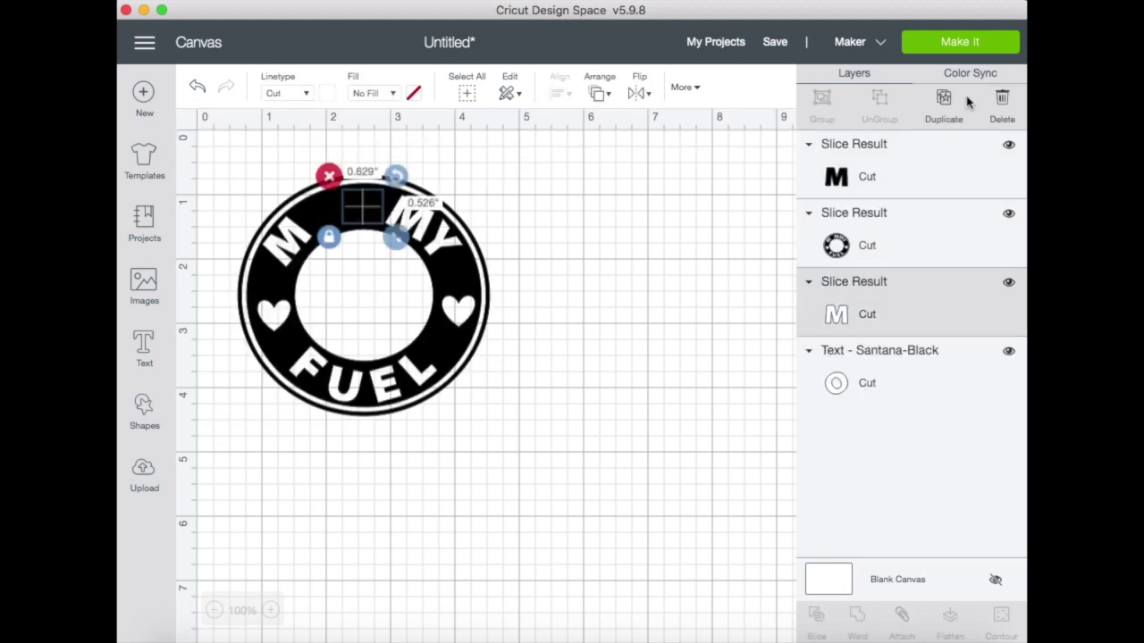
pyautogui.click(1002, 102)
pyautogui.click(1002, 103)
# Step: Slice the O of MOMMY out of the ring and delete its leftover pieces
pyautogui.click(853, 144)
pyautogui.keyDown('shift'); pyautogui.click(880, 213); pyautogui.keyUp('shift')
pyautogui.click(816, 616)
pyautogui.click(1002, 103)
pyautogui.click(1003, 103)
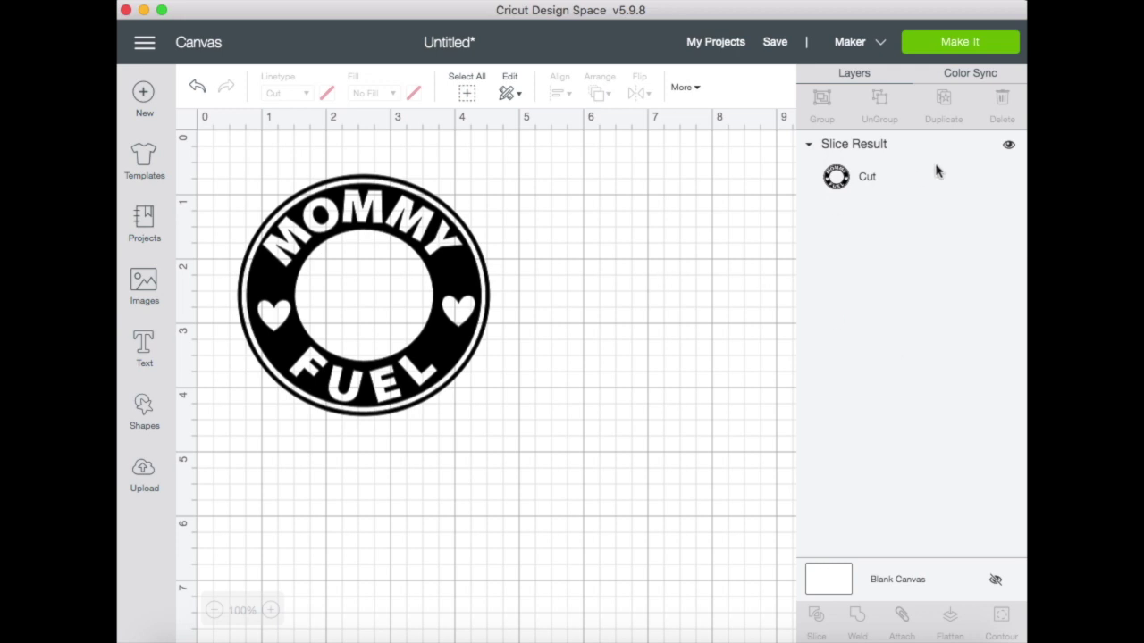
# Step: Send the finished MOMMY FUEL ring on to cut preparation
pyautogui.click(925, 43)
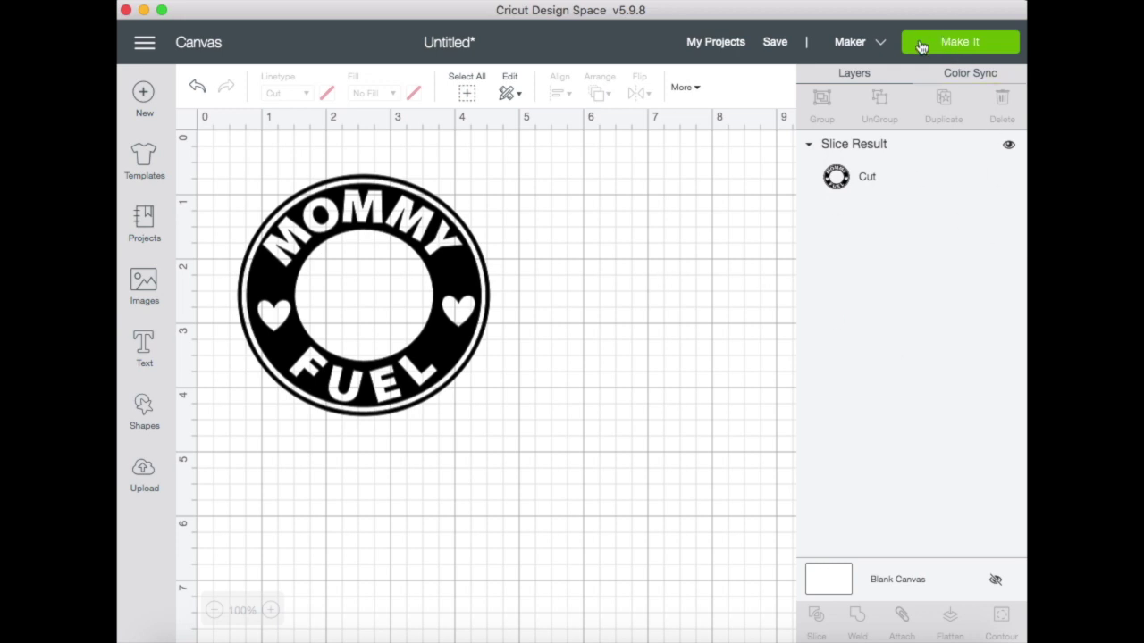